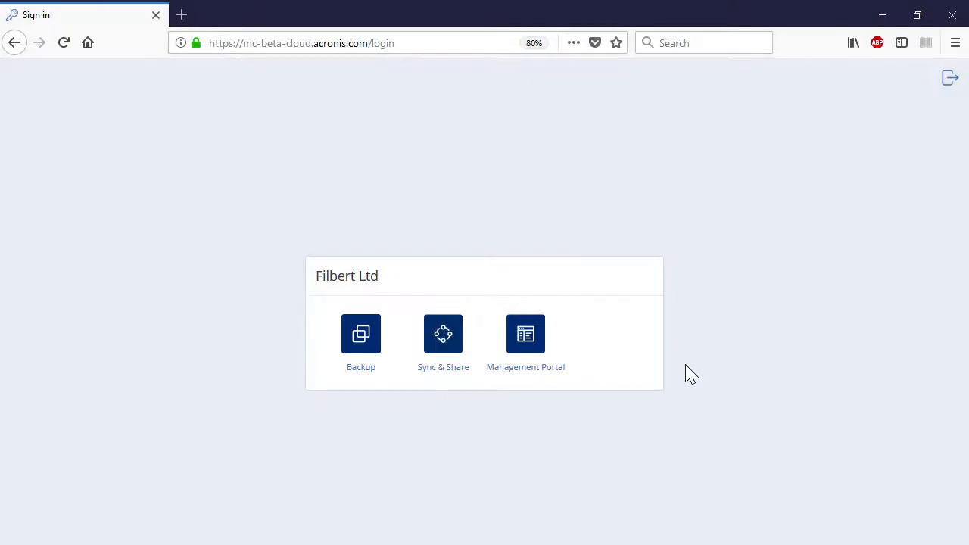
Step: Enter the management portal and view its Units list, which has no units yet
left_click(528, 350)
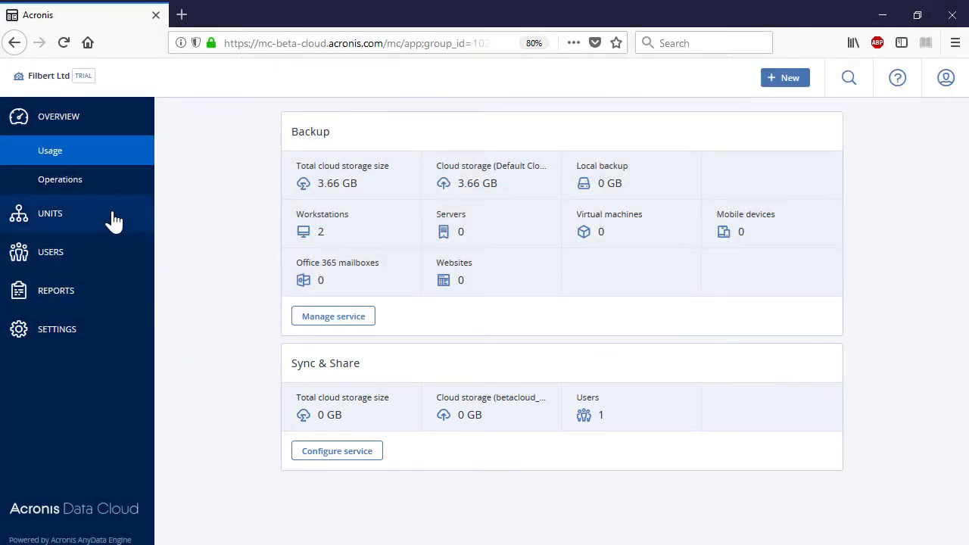
left_click(113, 221)
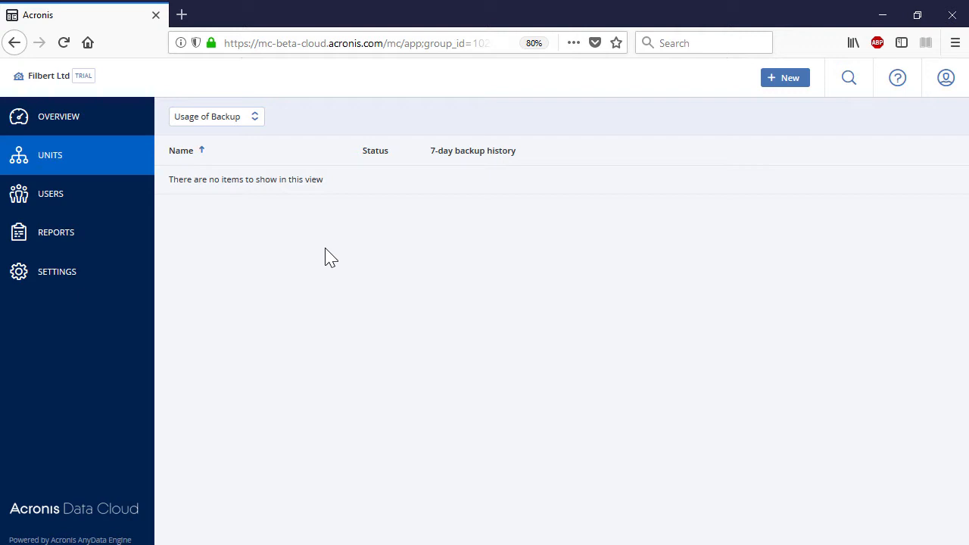
Step: Start a new unit named HQ with English as its language
left_click(807, 82)
left_click(823, 120)
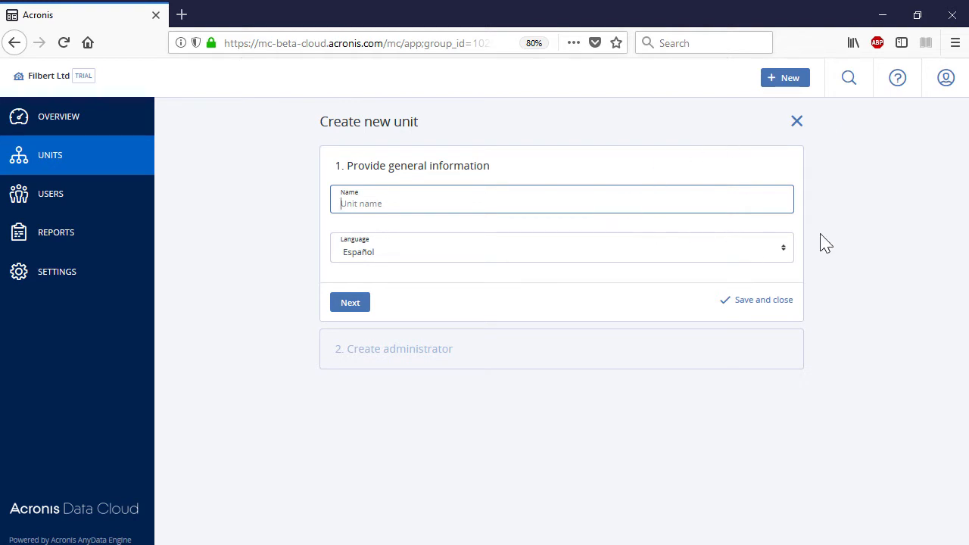
type("HQ")
left_click(783, 255)
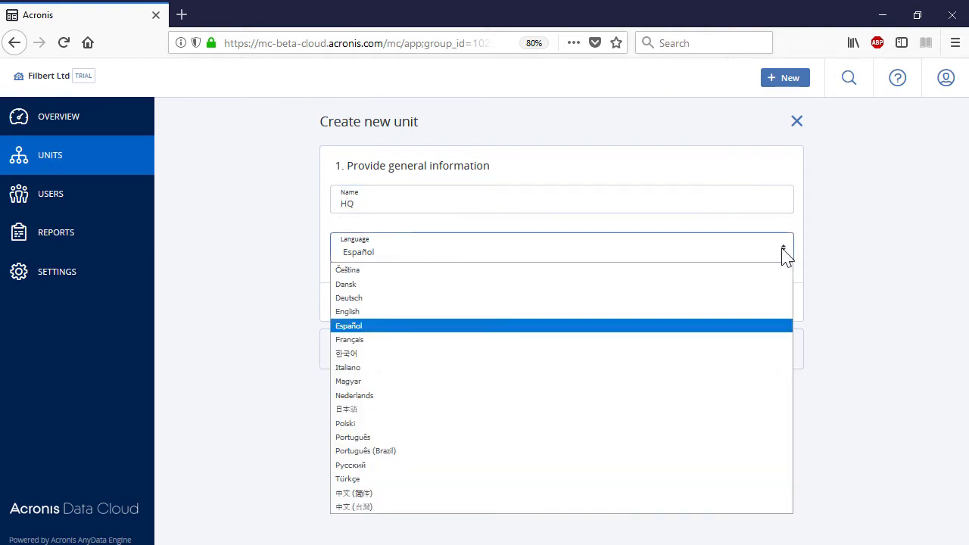
left_click(747, 314)
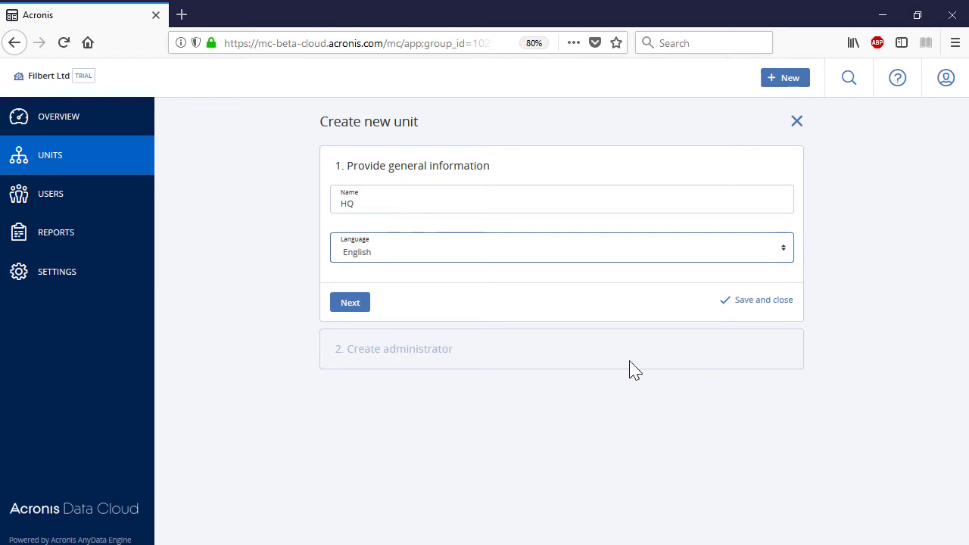
left_click(349, 302)
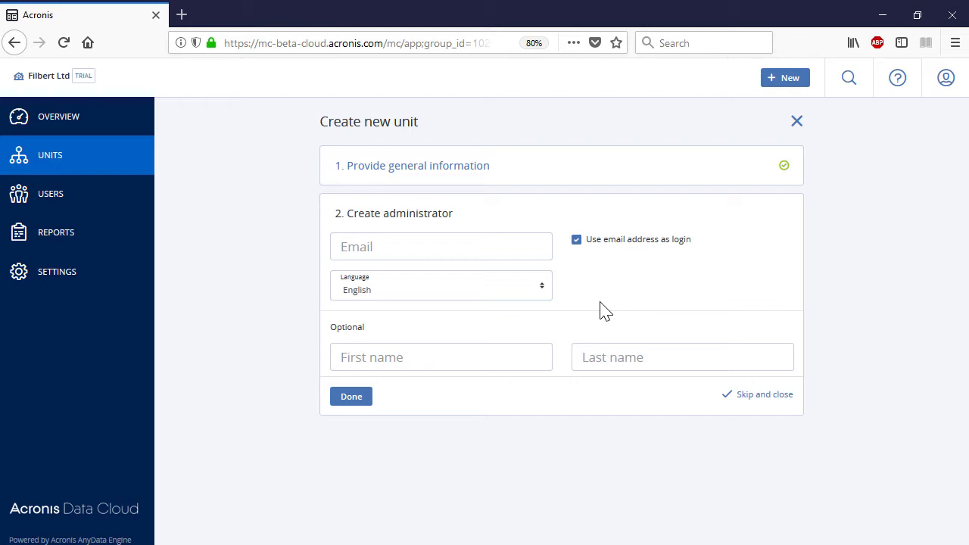
Step: Enter the HQ administrator's e-mail, first name and last name, and finish creating the unit
left_click(442, 253)
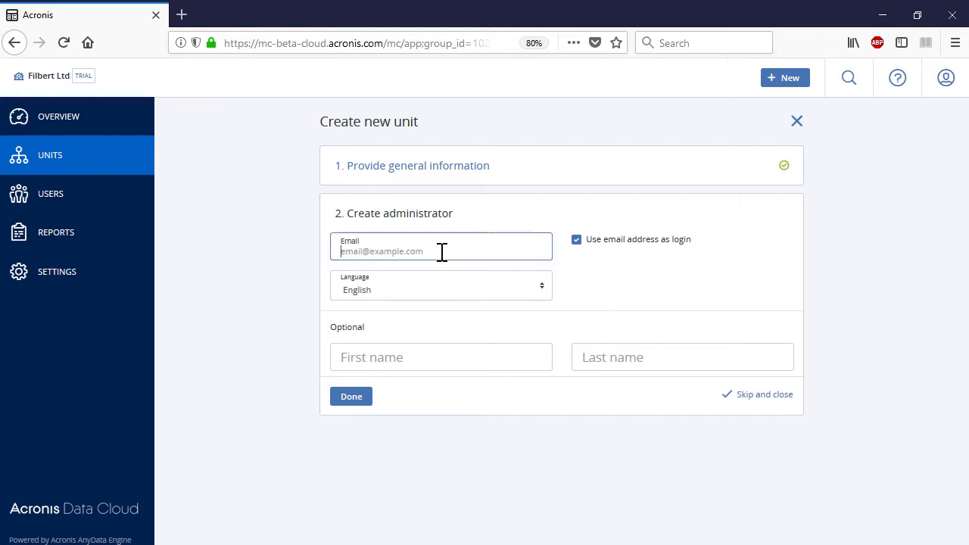
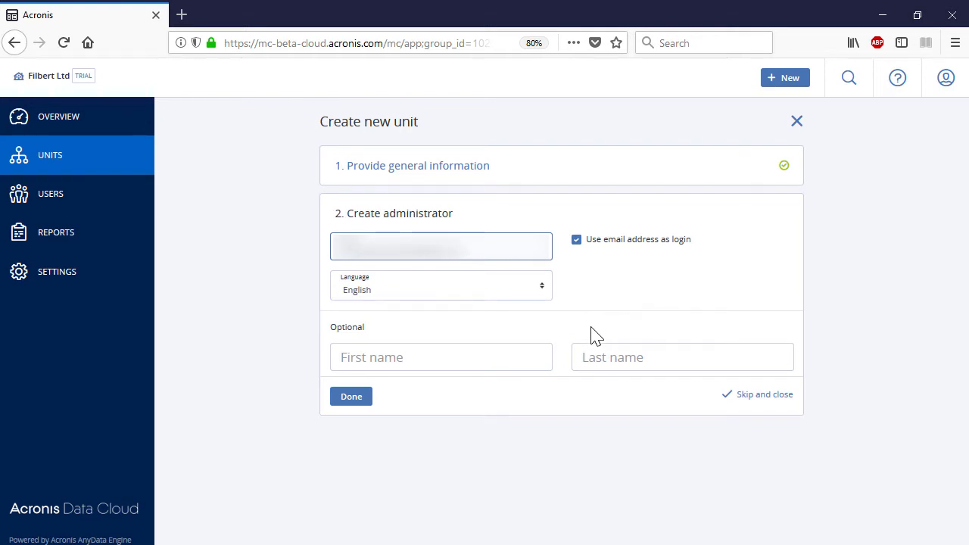
left_click(522, 355)
left_click(643, 357)
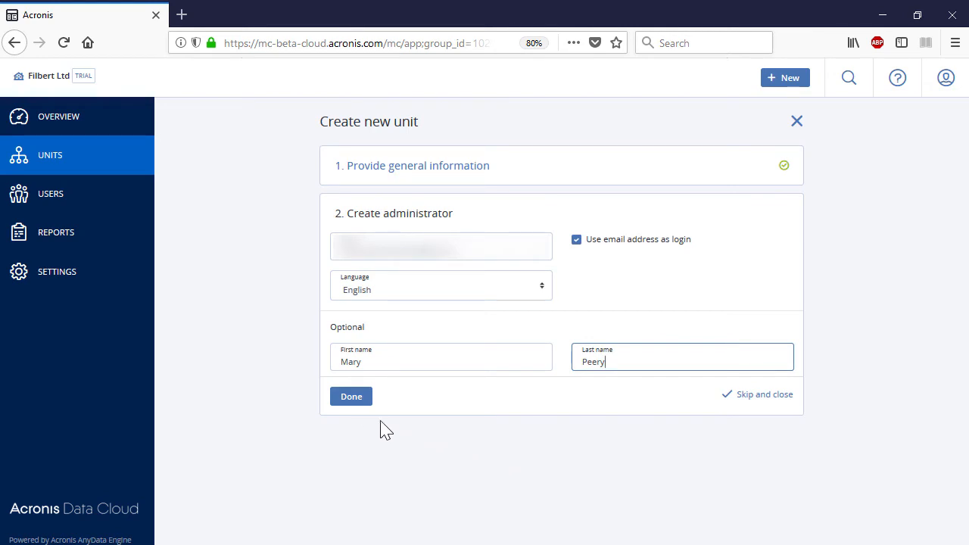
left_click(361, 401)
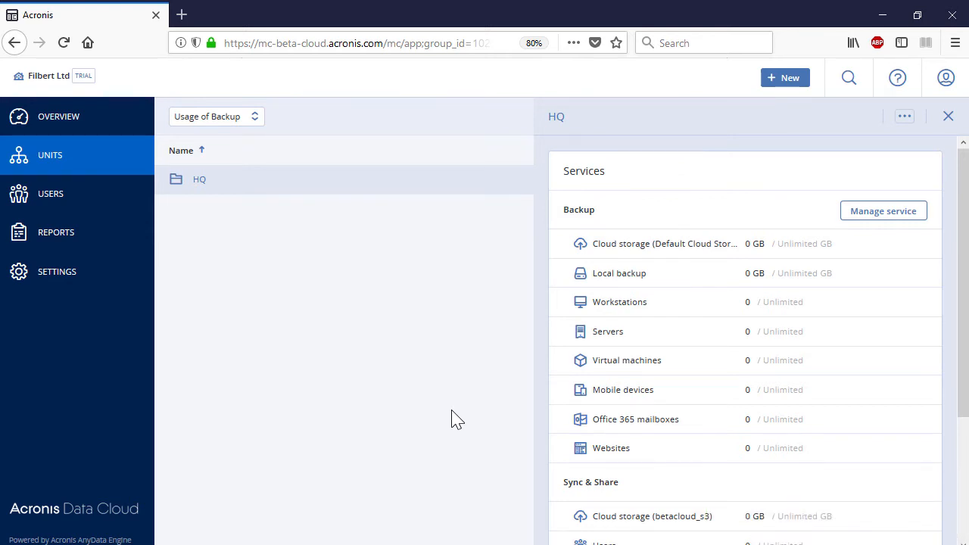
Step: Inside HQ, start a new unit named Unit A
left_click(200, 182)
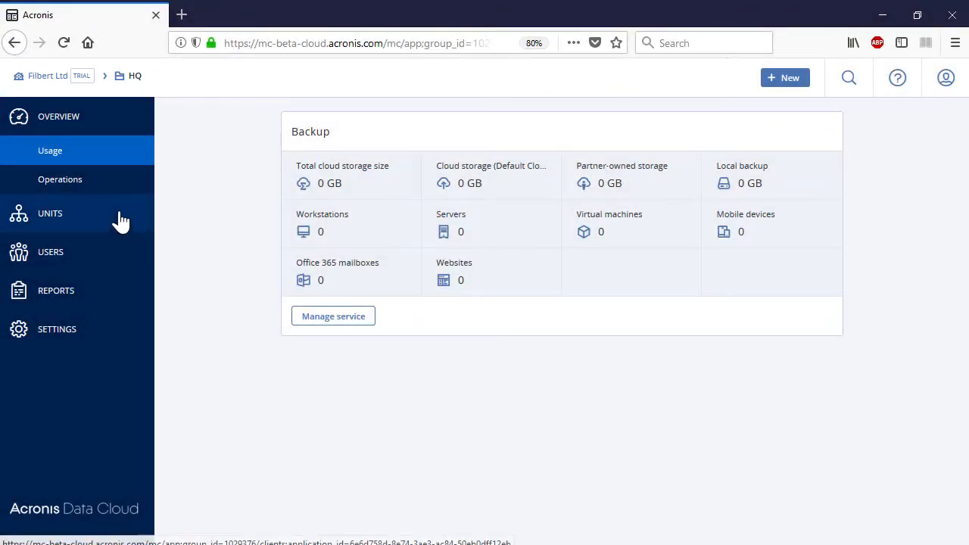
left_click(121, 221)
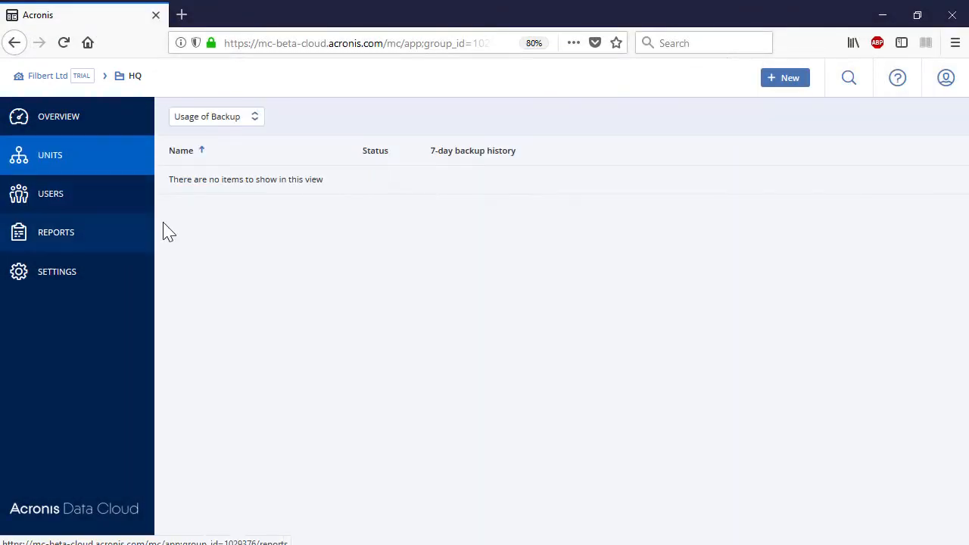
left_click(785, 84)
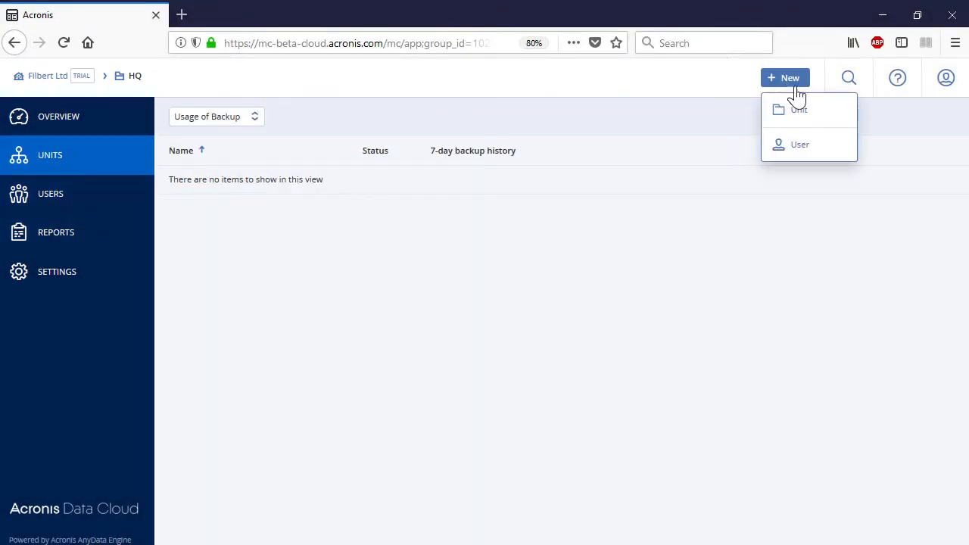
left_click(809, 113)
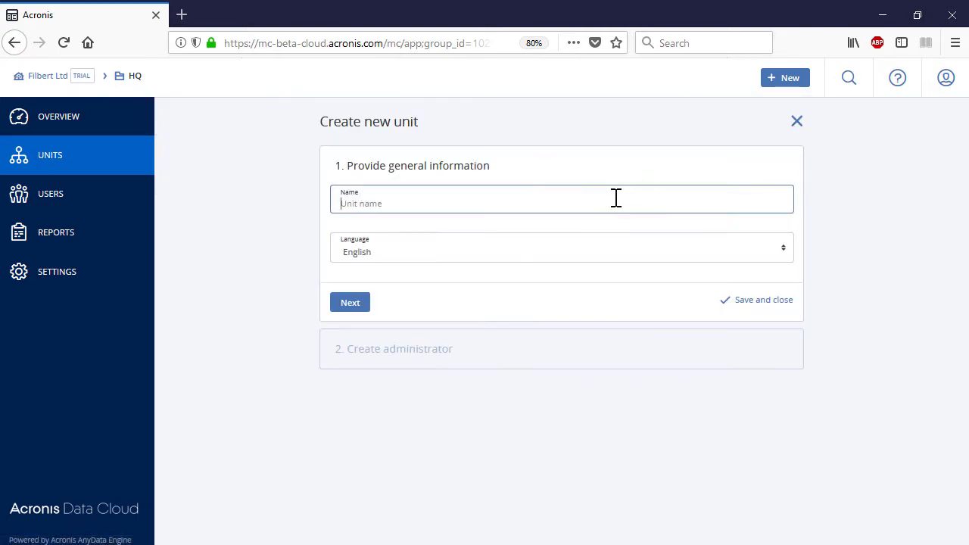
type("Unit A")
left_click(356, 305)
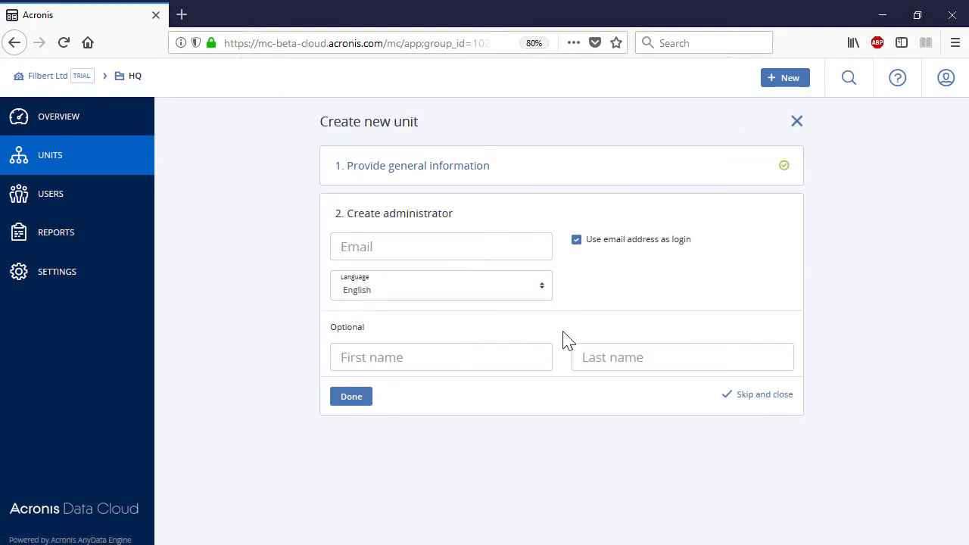
Step: Give Unit A an administrator with e-mail, English language, first and last name, and finish
left_click(481, 253)
type("...")
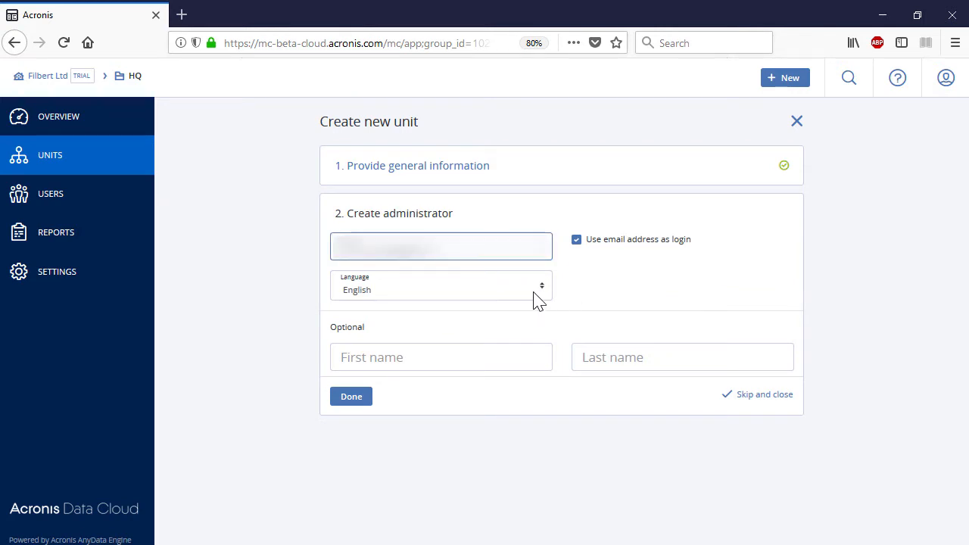
left_click(532, 297)
left_click(522, 353)
left_click(511, 358)
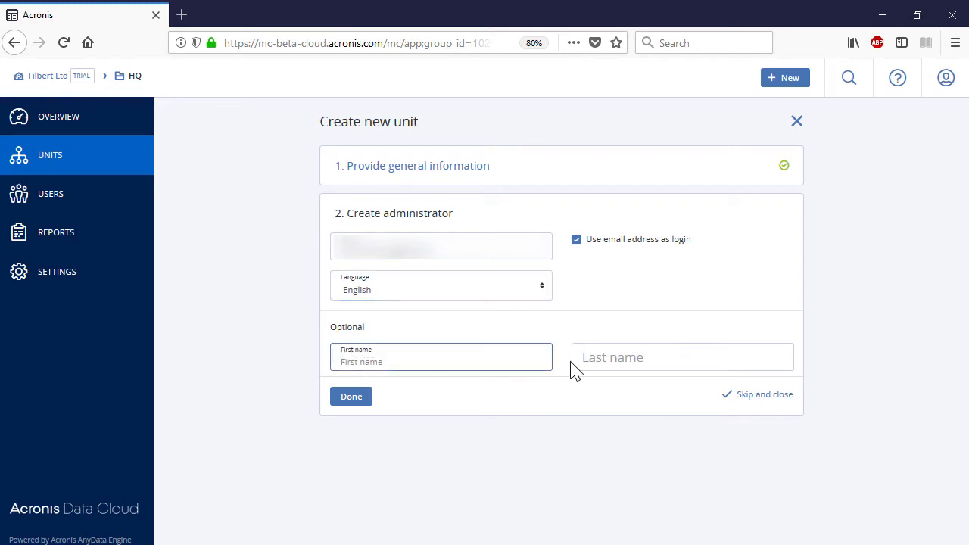
left_click(615, 355)
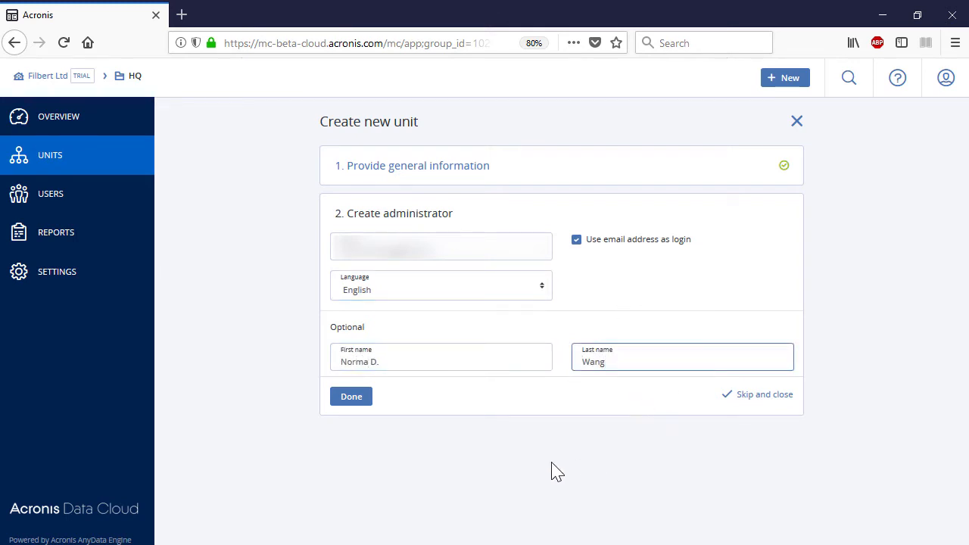
left_click(362, 403)
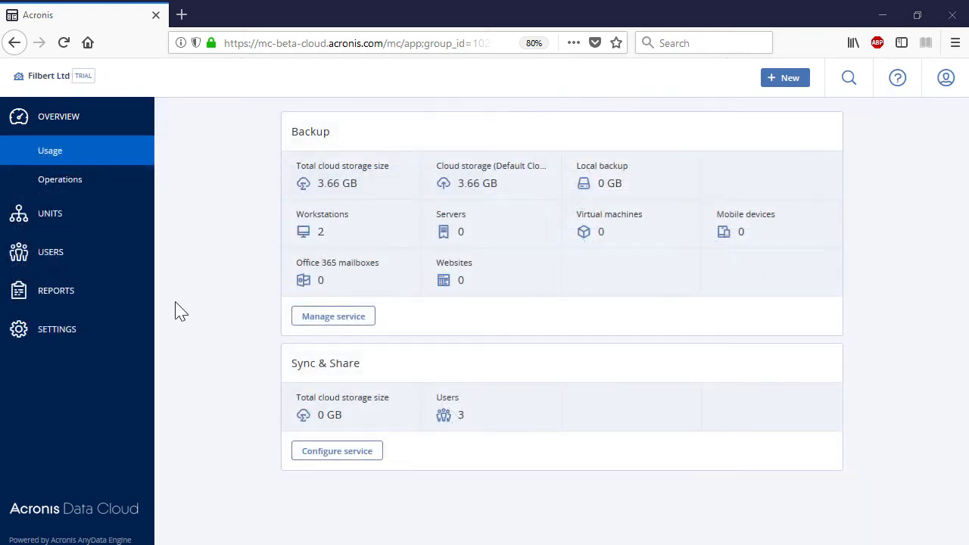
Step: Add a new user with their e-mail, English language, first and last name, and create the account
left_click(124, 256)
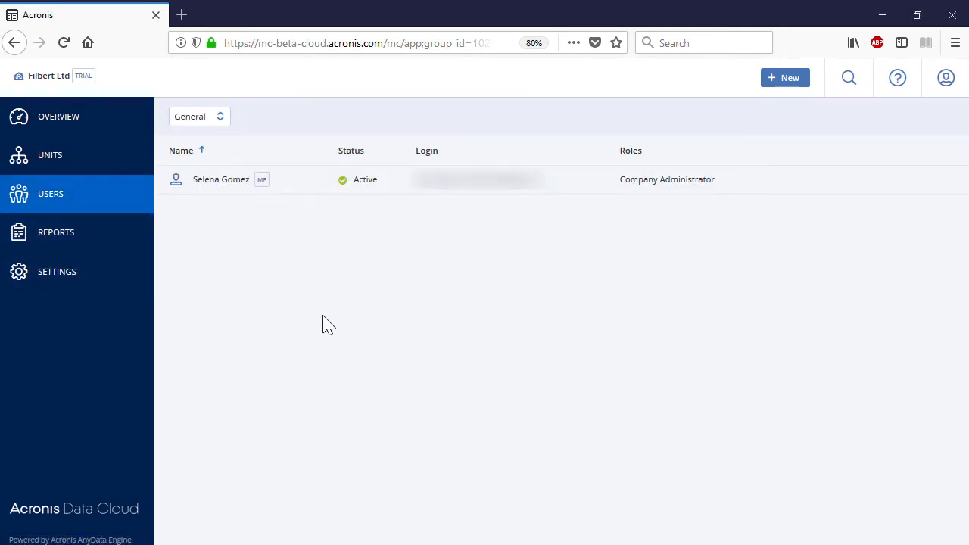
left_click(789, 83)
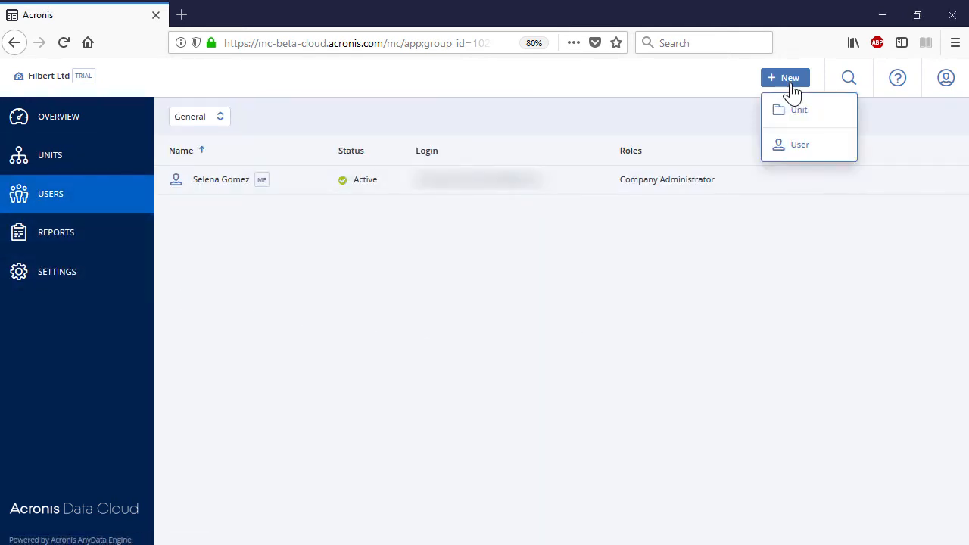
left_click(800, 144)
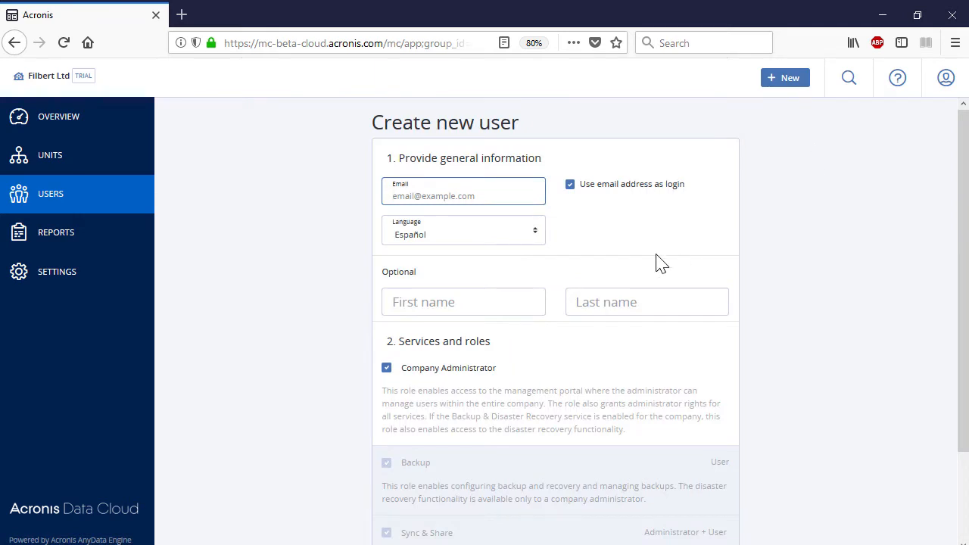
type("...")
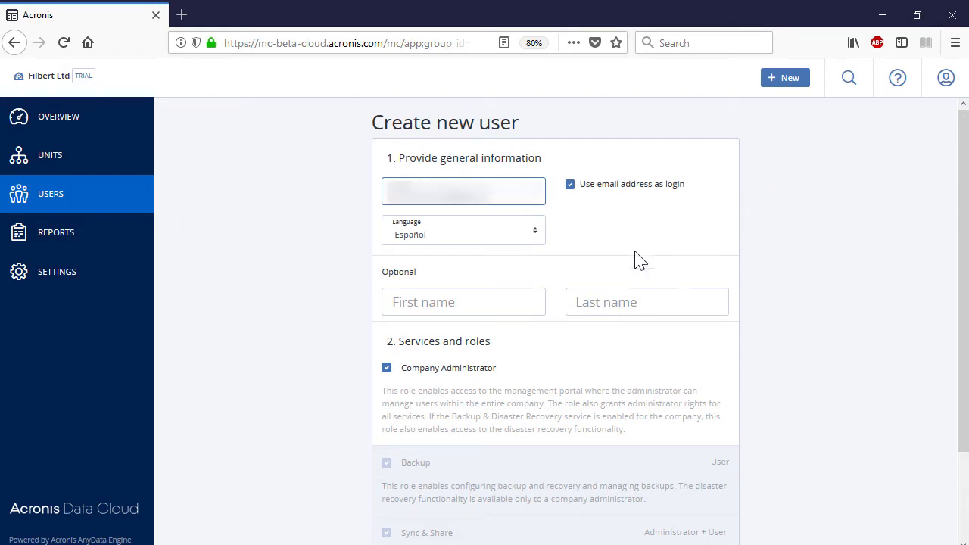
left_click(542, 231)
left_click(496, 300)
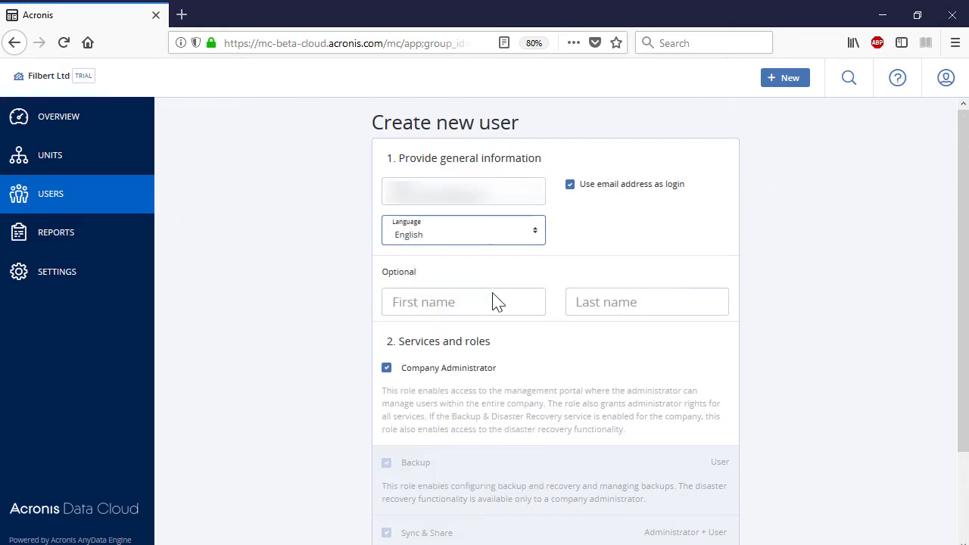
left_click(502, 306)
left_click(616, 301)
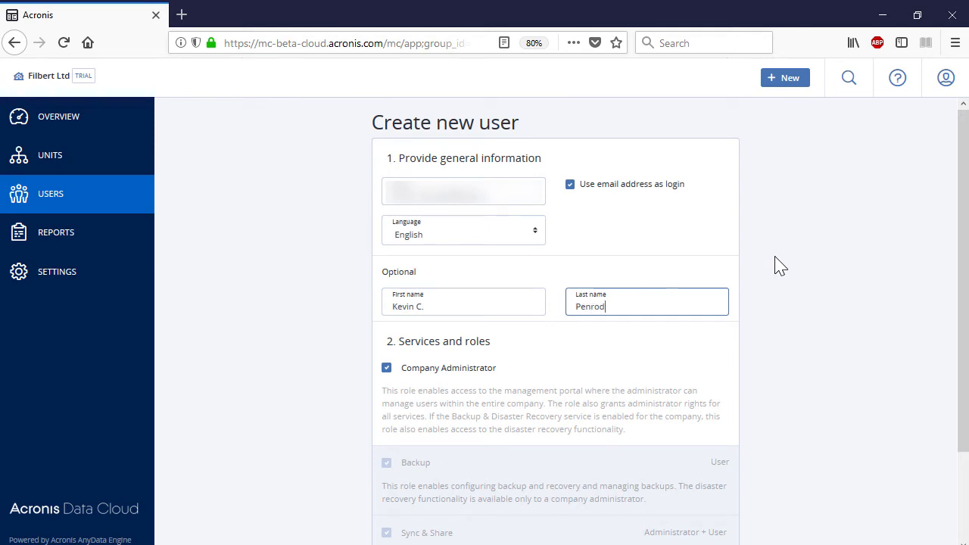
scroll(830, 289, "down", 3)
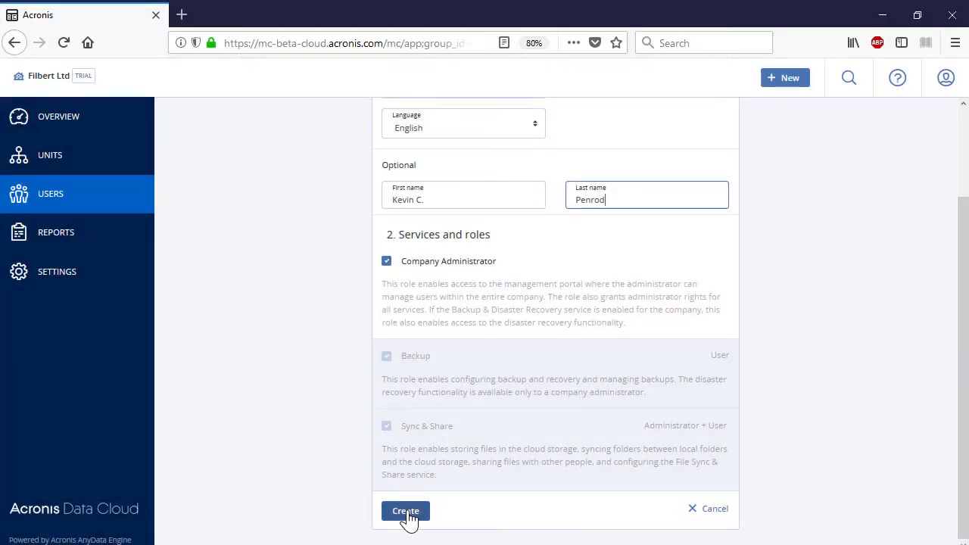
left_click(406, 510)
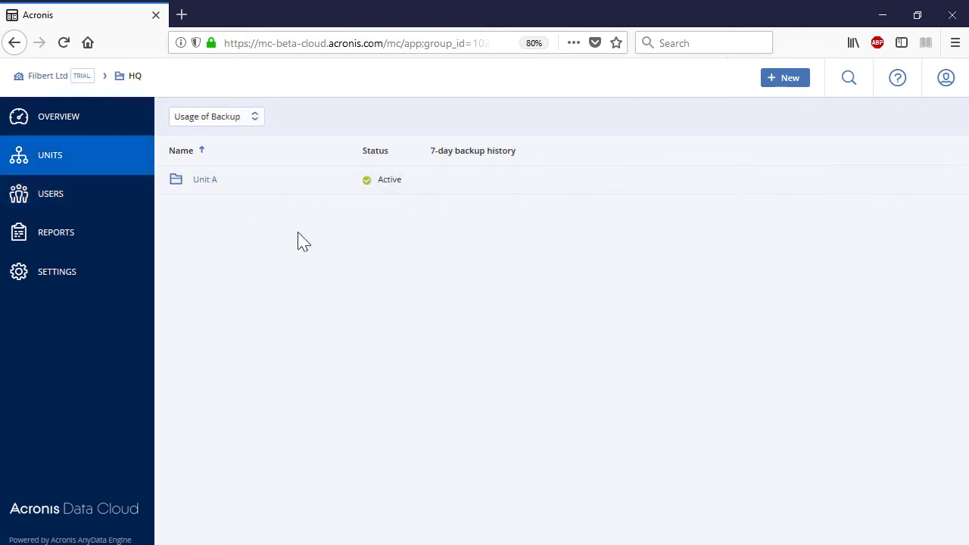
Step: Disable Unit A and confirm
left_click(244, 180)
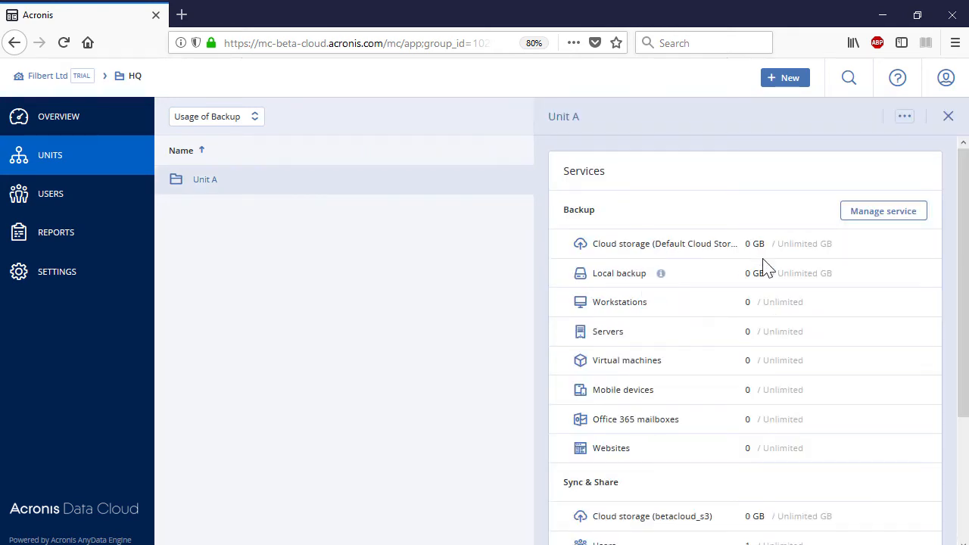
left_click(905, 119)
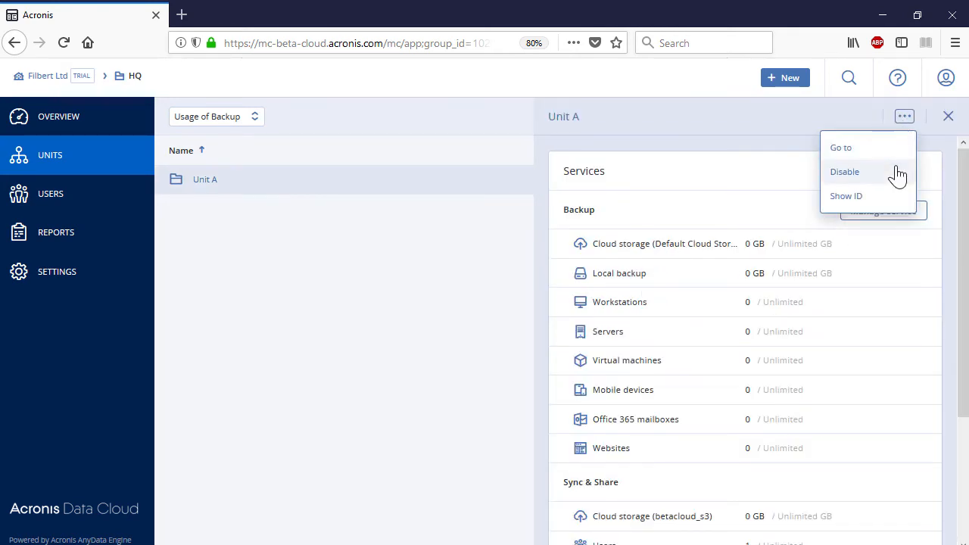
left_click(838, 170)
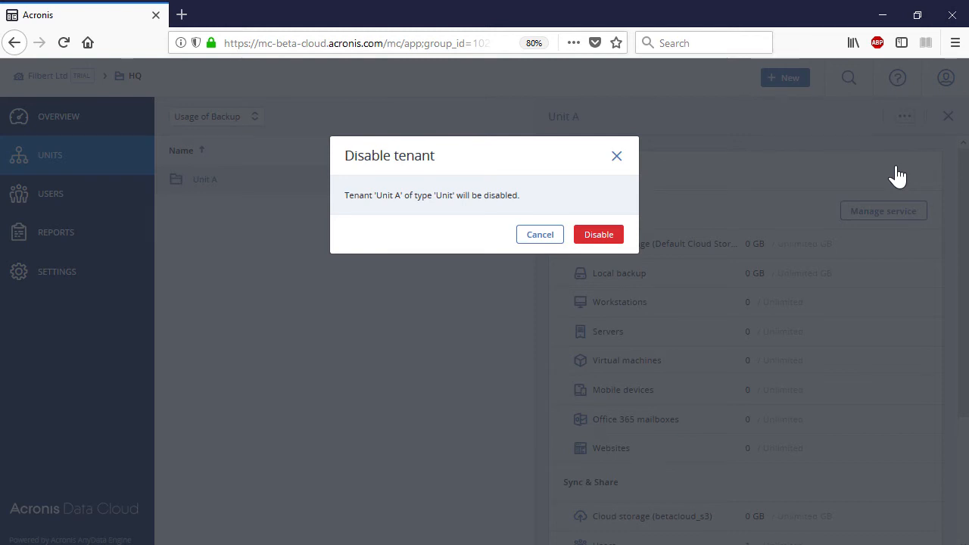
left_click(599, 236)
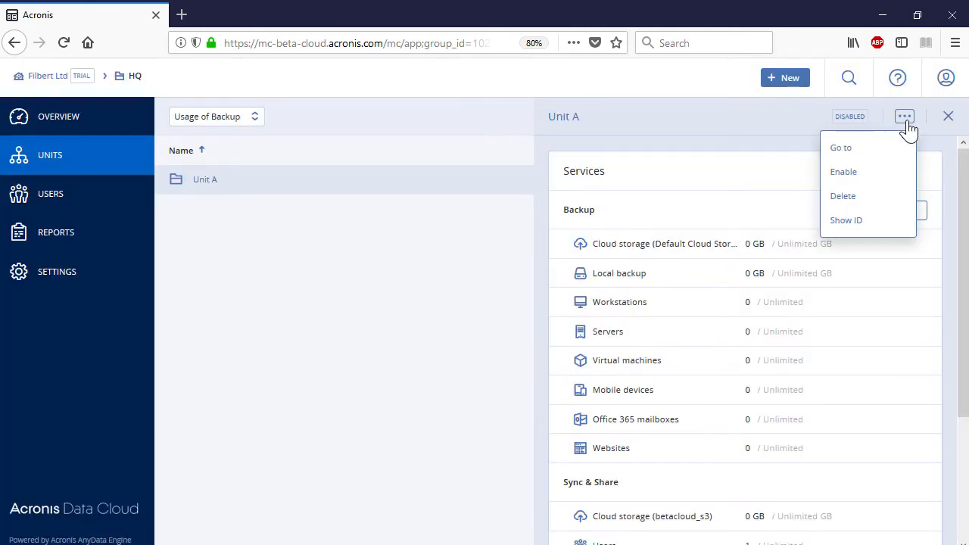
Step: Permanently delete the disabled Unit A, then go to the Usage reports
left_click(871, 196)
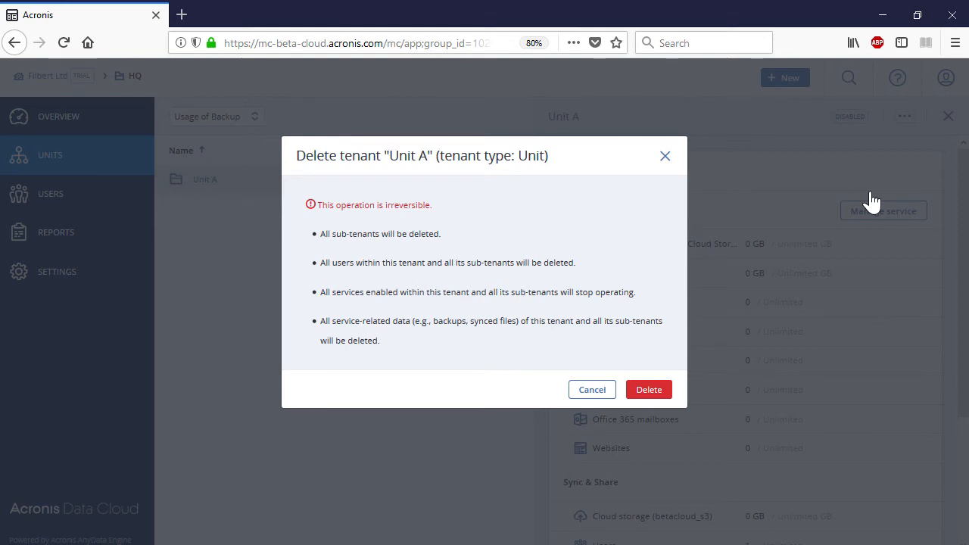
left_click(651, 391)
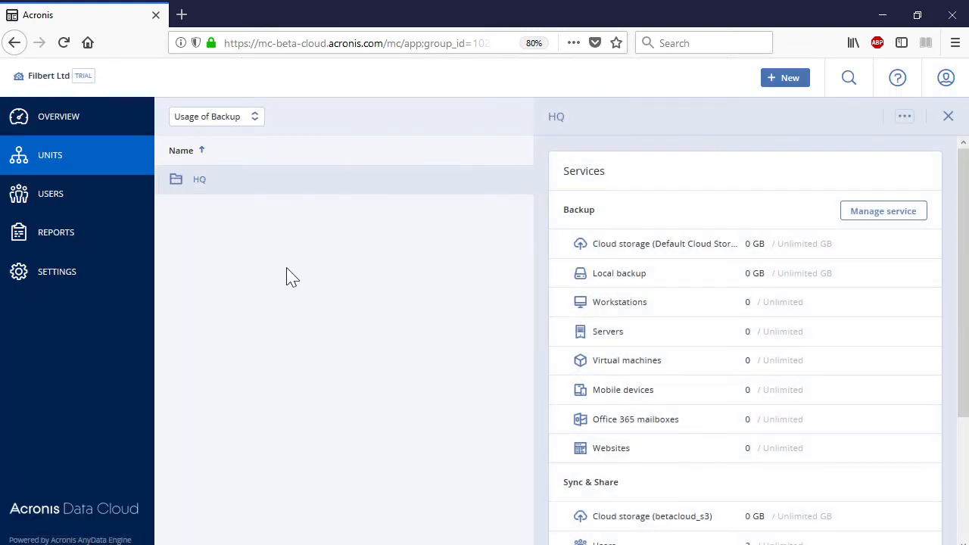
left_click(99, 246)
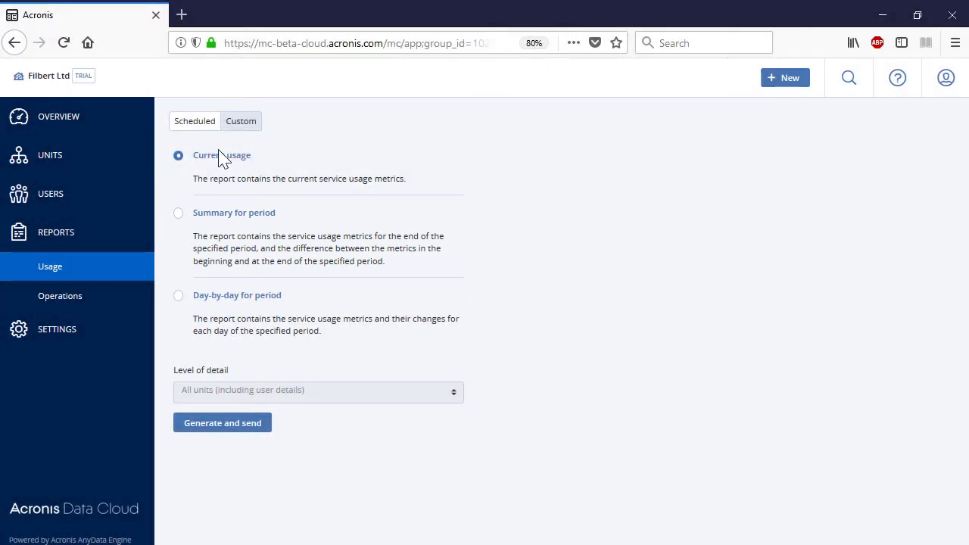
Step: Enable the scheduled monthly summary usage report
left_click(201, 125)
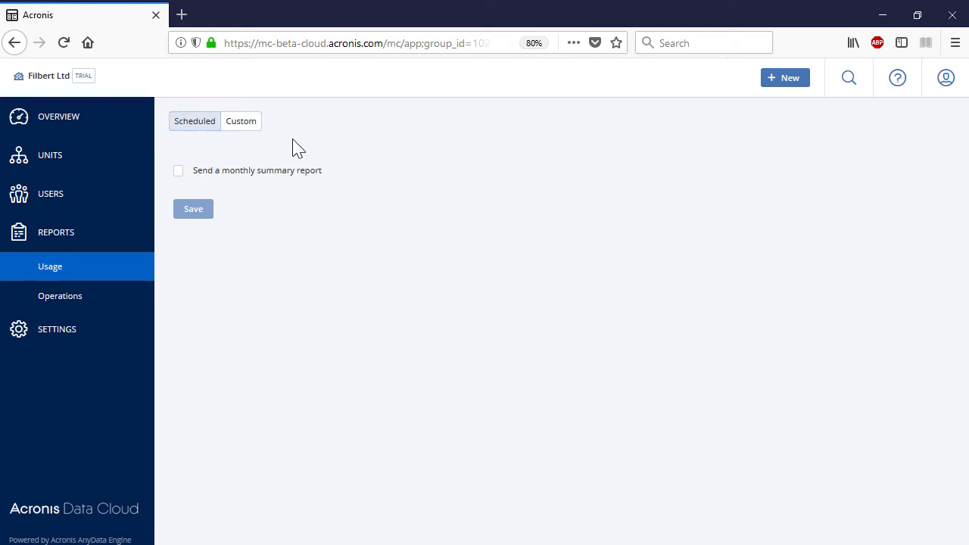
left_click(179, 171)
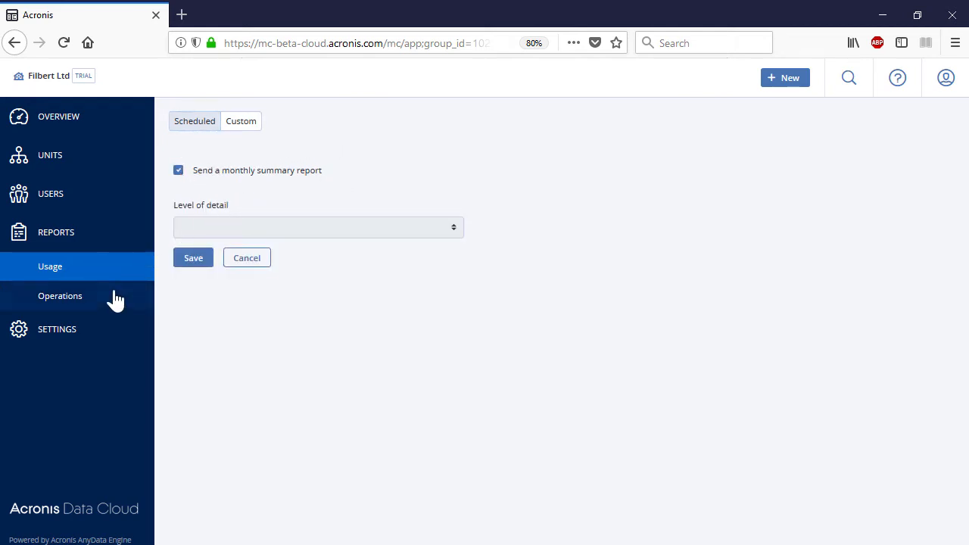
left_click(92, 302)
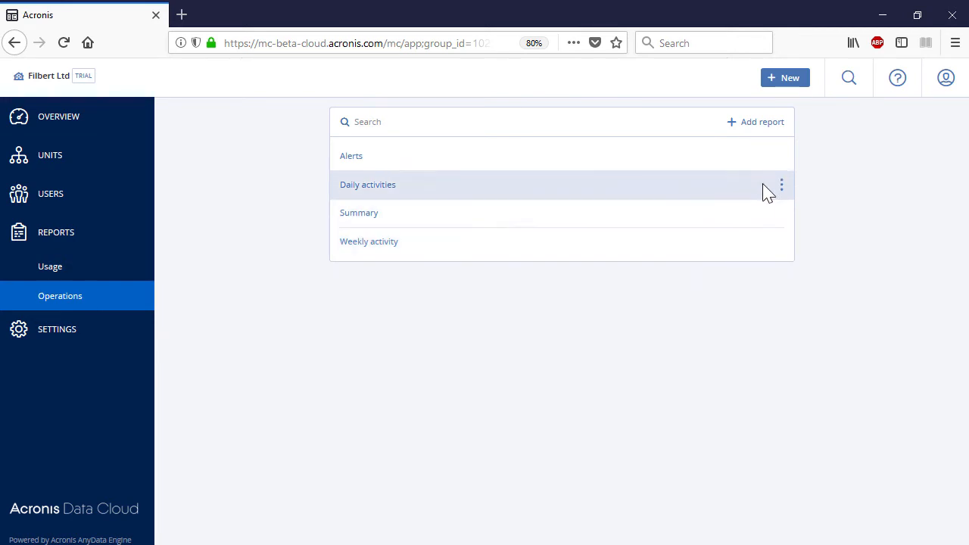
Step: Send the Alerts operations report to the recipients in Excel and PDF format
left_click(780, 159)
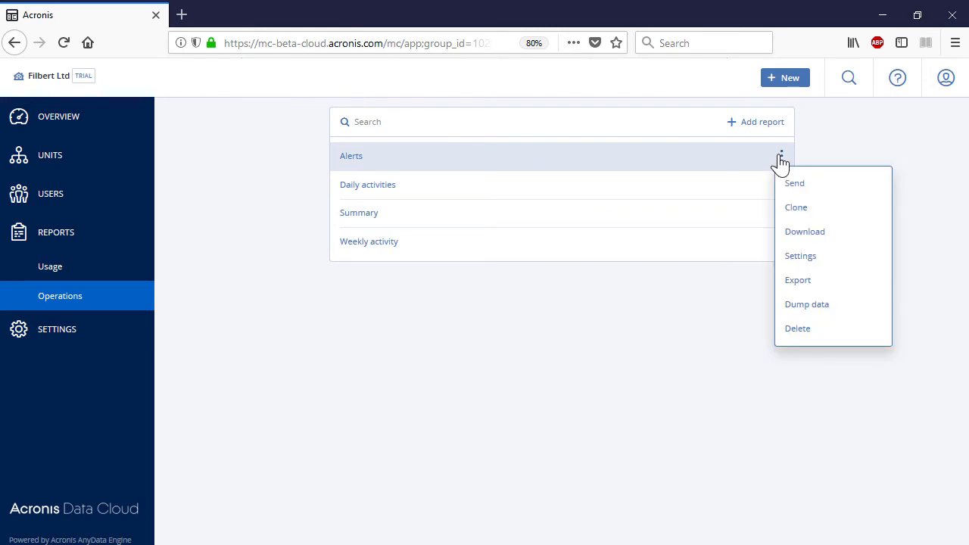
left_click(795, 184)
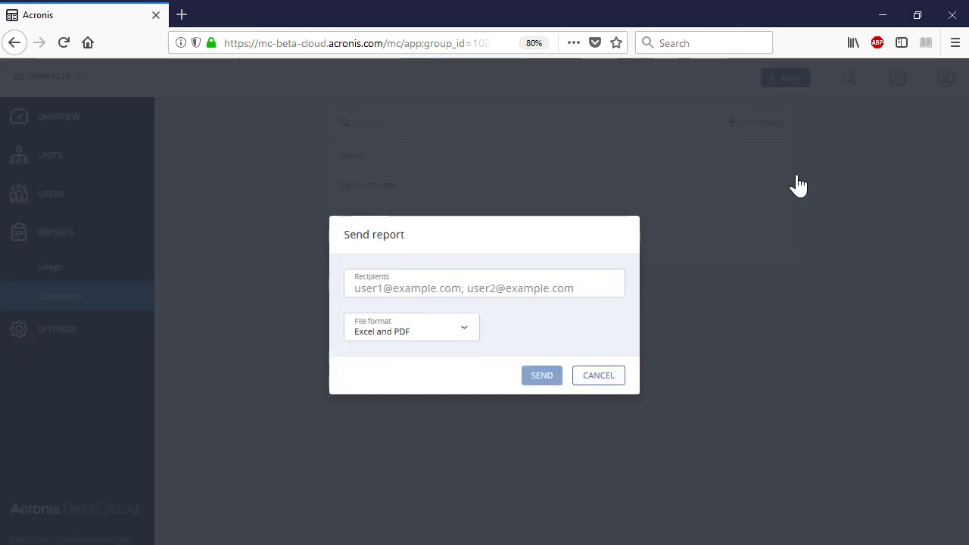
left_click(566, 284)
type("...")
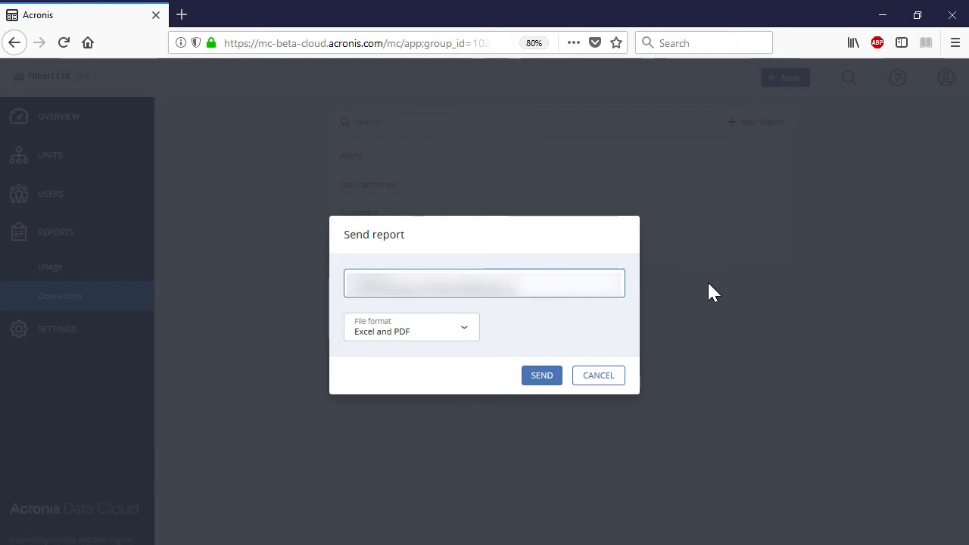
left_click(466, 330)
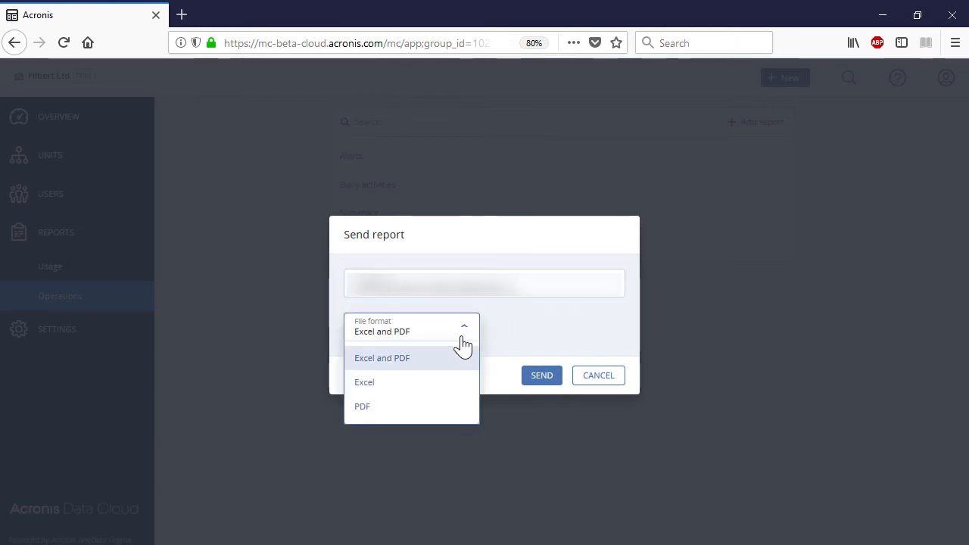
left_click(458, 361)
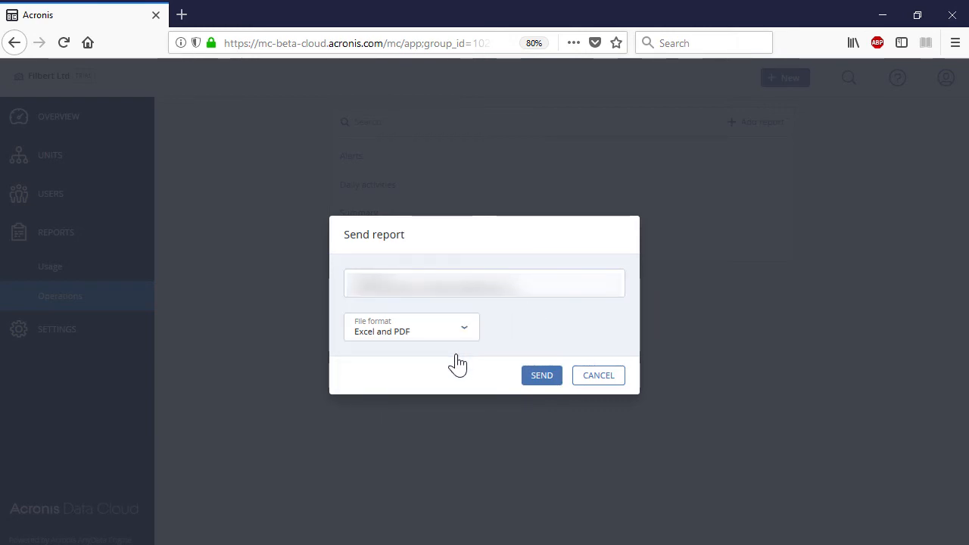
left_click(535, 376)
left_click(784, 159)
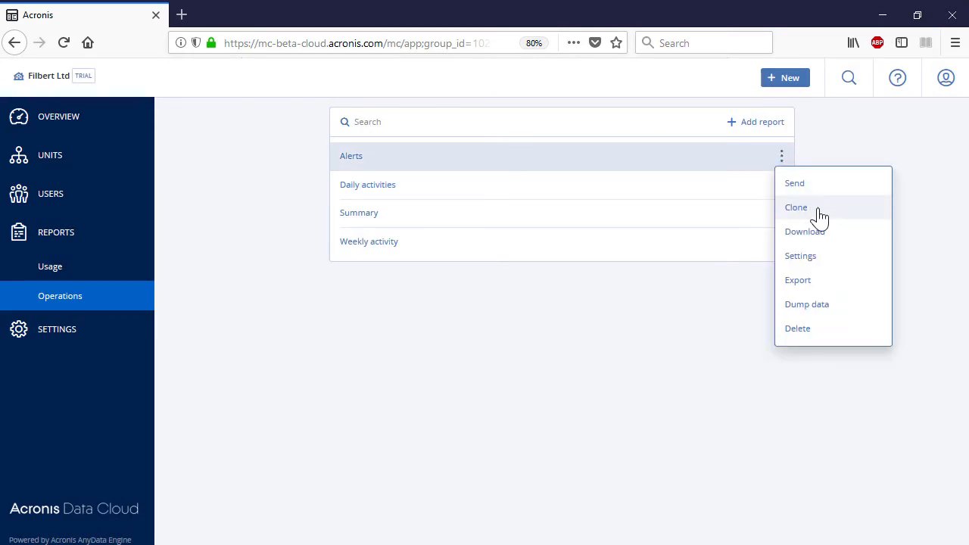
Step: Clone the Alerts report and rename the copy to 'Alerts for Filbert Ltd'
left_click(827, 211)
left_click(783, 185)
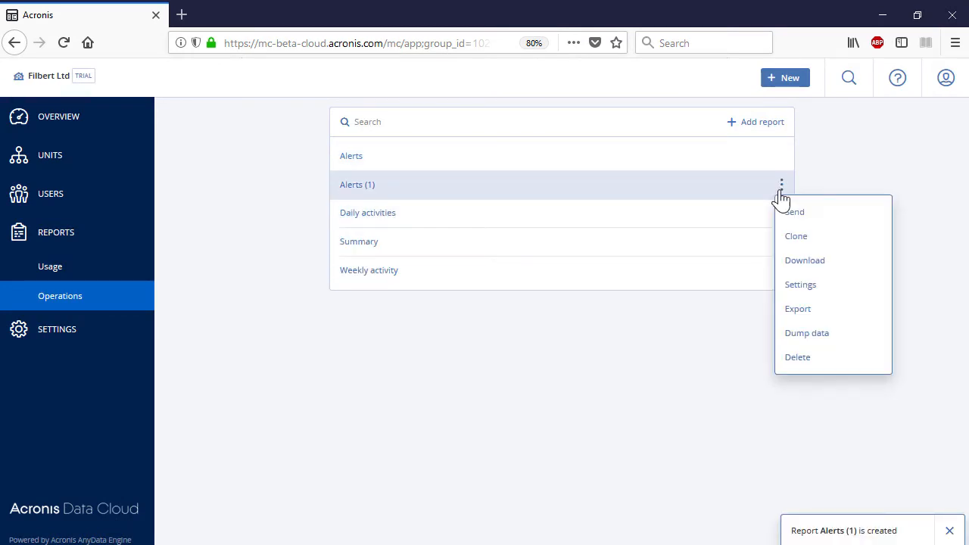
left_click(855, 283)
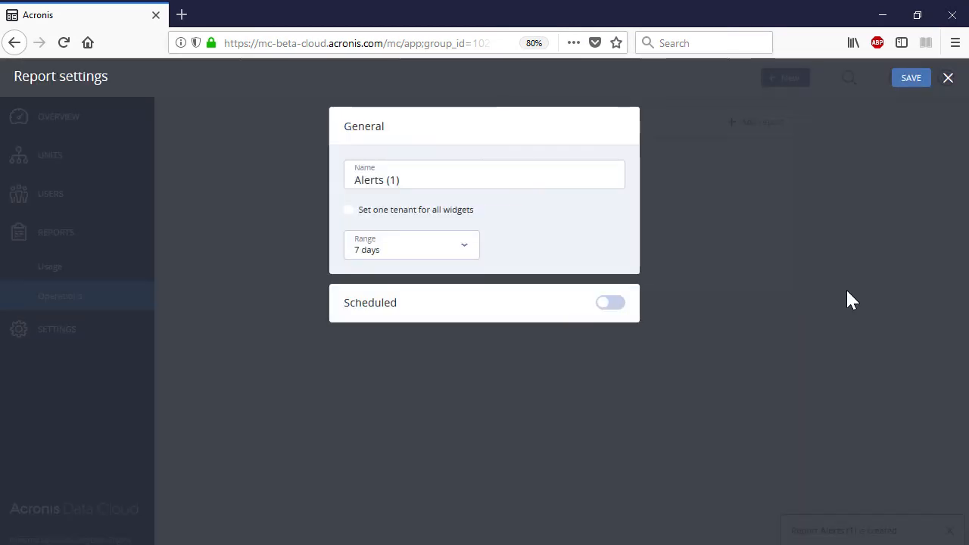
left_click(572, 177)
key("BackSpace")
key("BackSpace")
key("BackSpace")
key("BackSpace")
type("for Filbert Ltd")
Step: Set its range to 30 days and schedule e-mail delivery to recipients in Excel and PDF
left_click(459, 247)
left_click(429, 323)
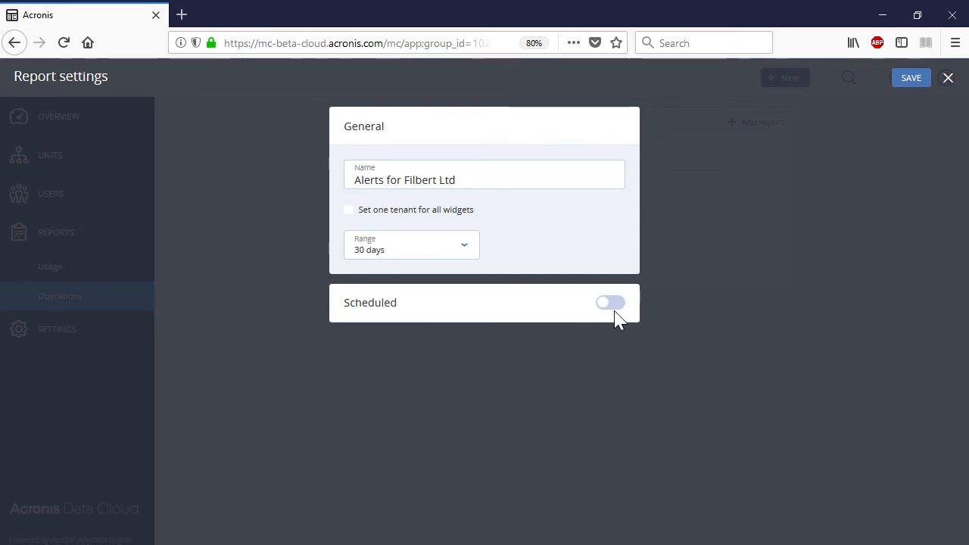
left_click(613, 305)
left_click(575, 350)
type("...")
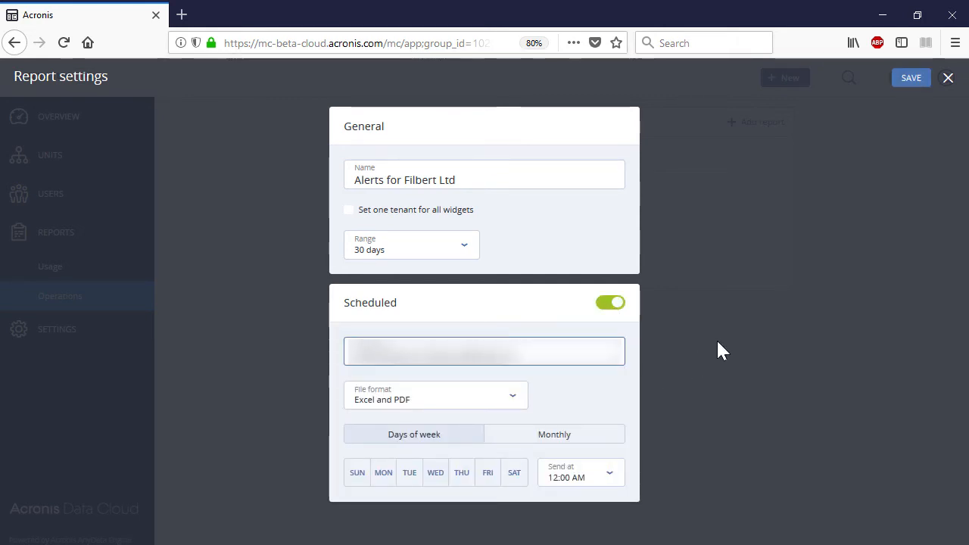
left_click(519, 394)
left_click(502, 429)
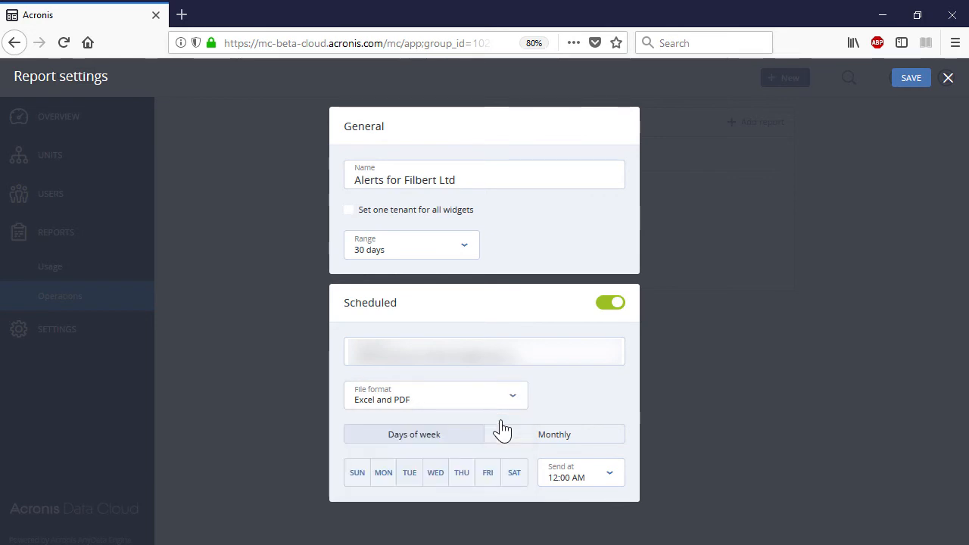
left_click(910, 79)
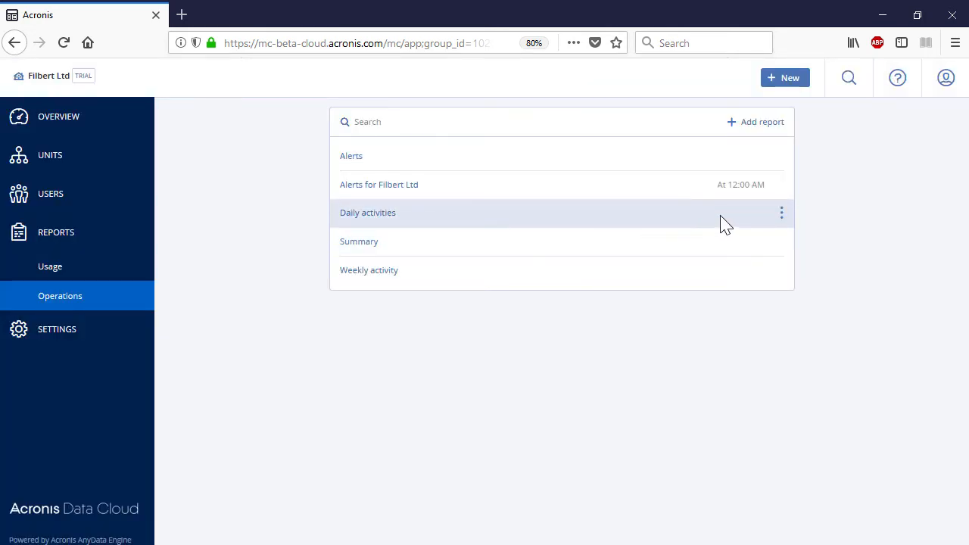
Step: Download the Alerts report as a zip file
left_click(781, 156)
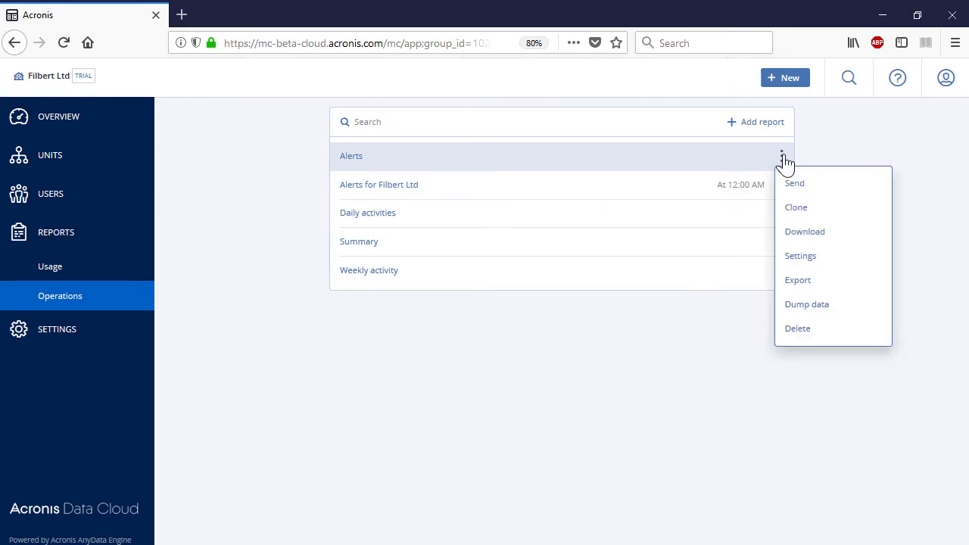
left_click(840, 236)
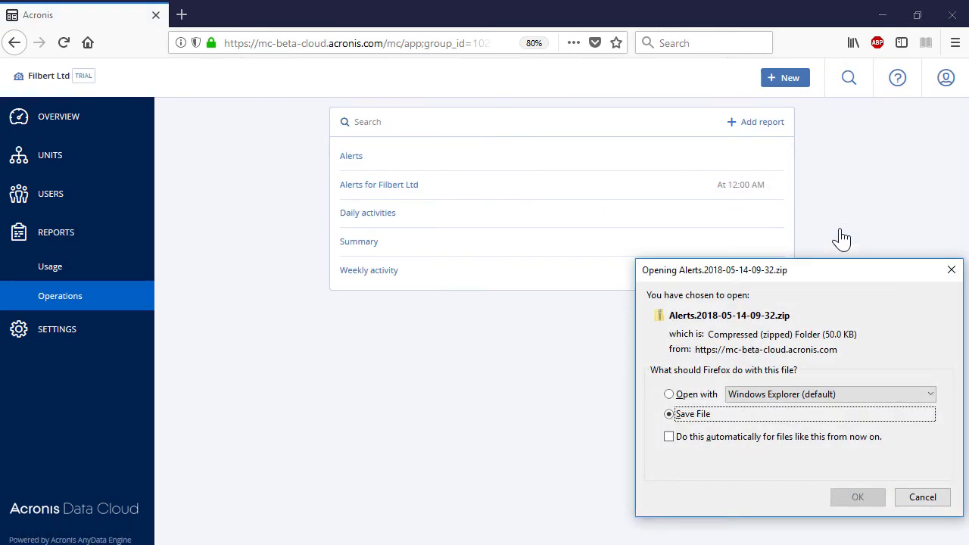
left_click(854, 496)
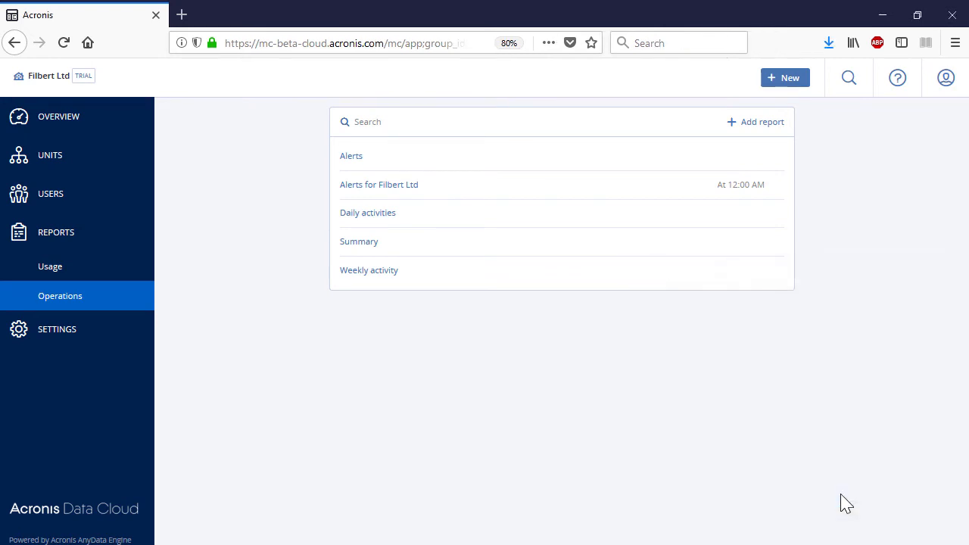
Step: Export the Alerts report definition as Alerts.json
left_click(784, 156)
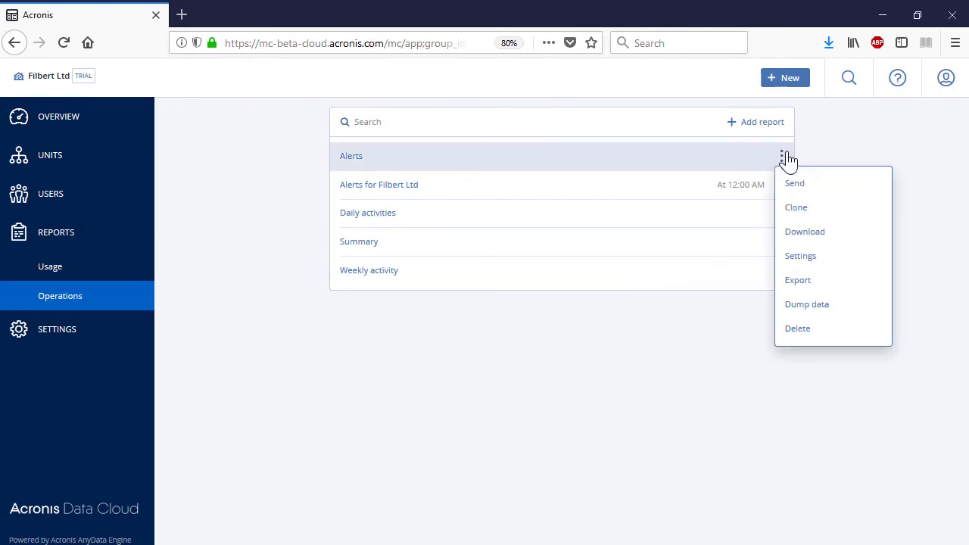
left_click(846, 284)
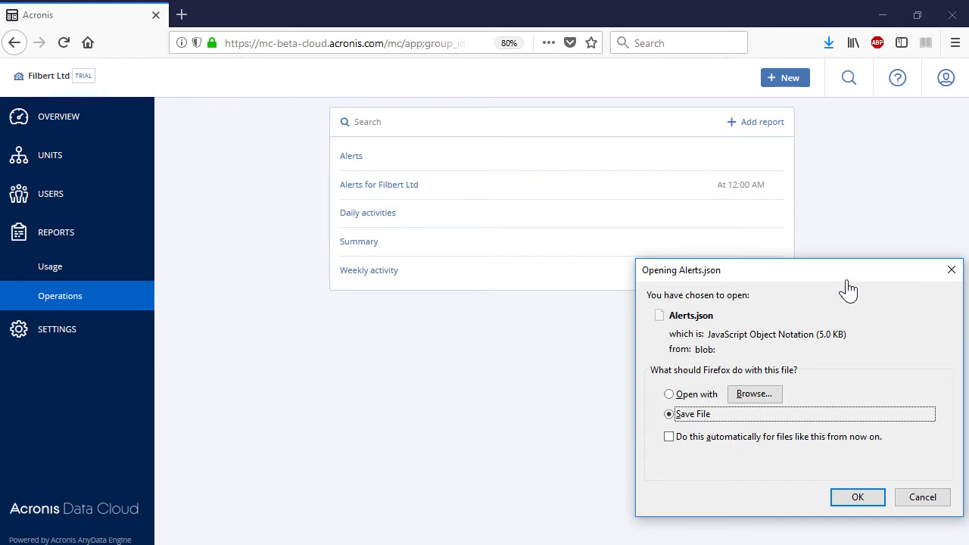
left_click(838, 498)
Step: Begin deleting the Alerts report but cancel, keeping it in the list
left_click(784, 156)
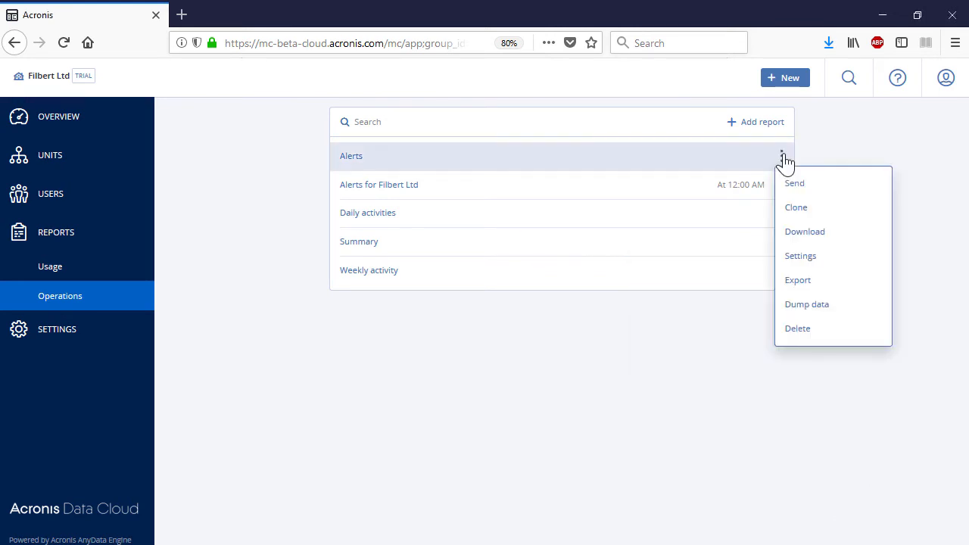
left_click(840, 332)
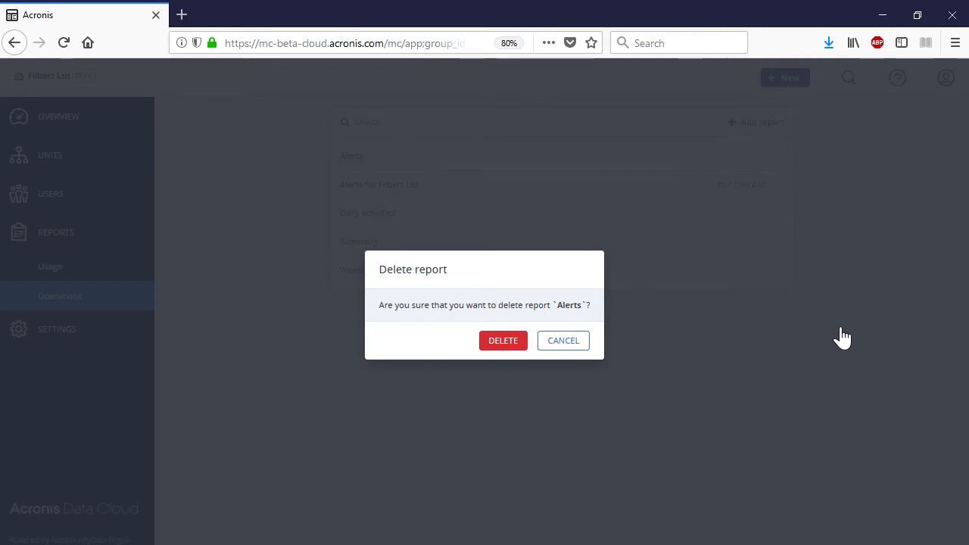
left_click(580, 341)
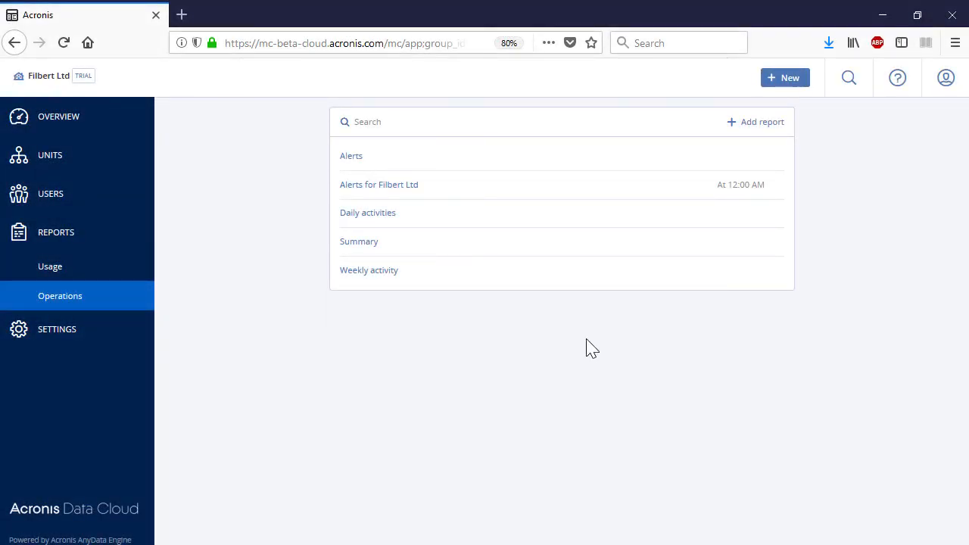
Step: Add a new Alerts report and rename it 'Alerts for HQ'
left_click(765, 124)
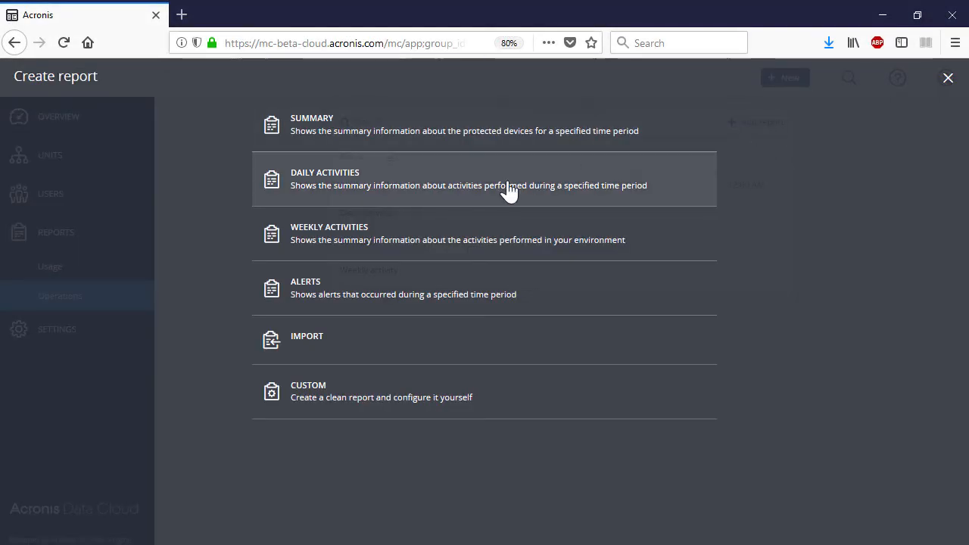
left_click(300, 288)
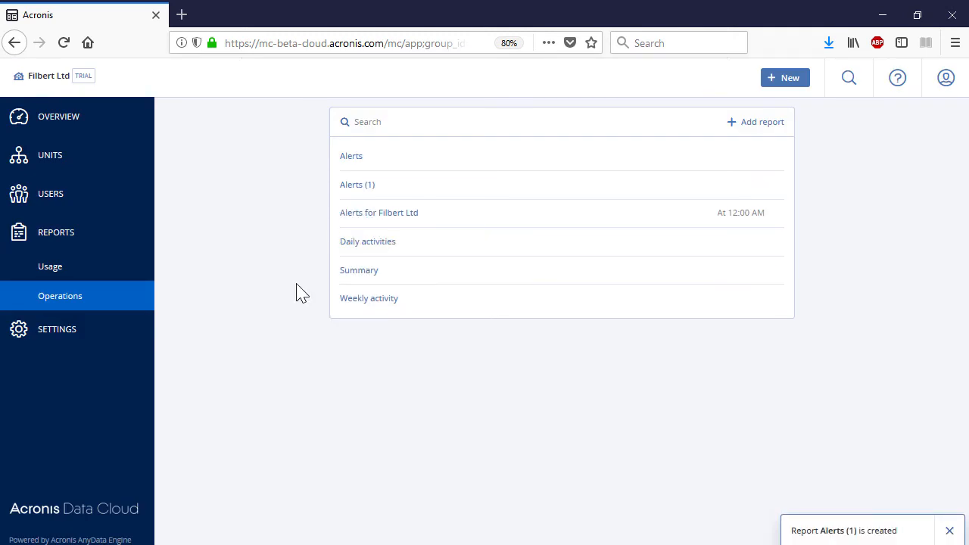
left_click(781, 187)
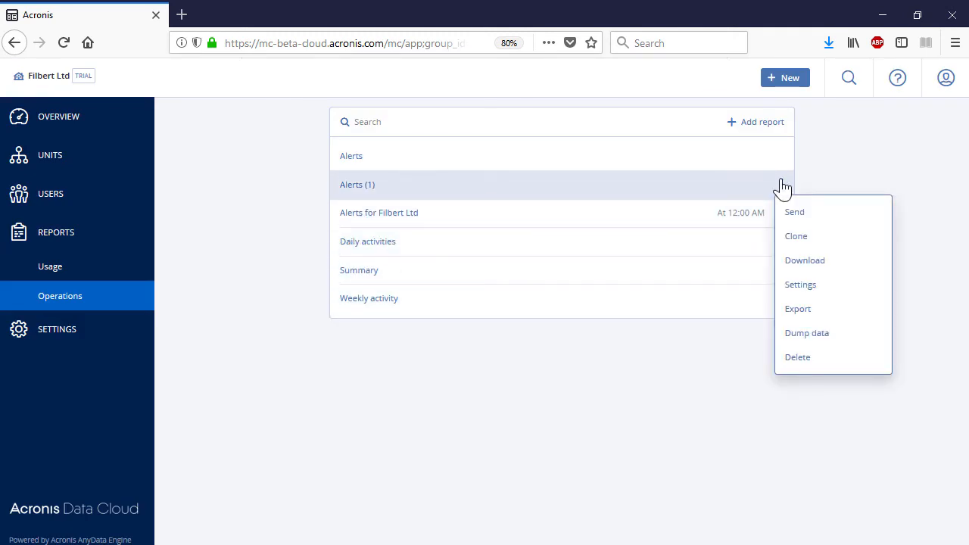
left_click(817, 286)
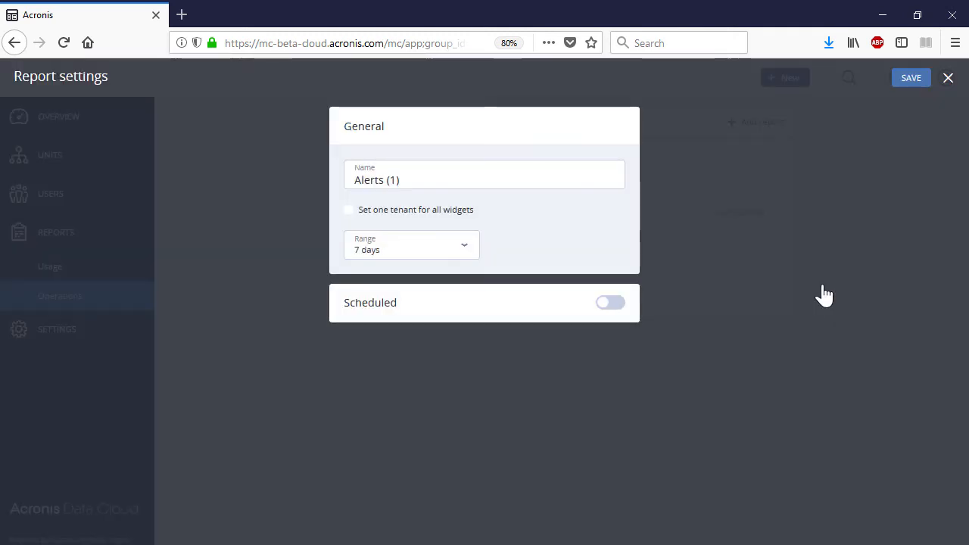
left_click(487, 179)
key("BackSpace")
key("BackSpace")
key("BackSpace")
type("for HQ")
Step: Set its range to 30 days and schedule e-mailing to the pasted recipients, then save
left_click(465, 248)
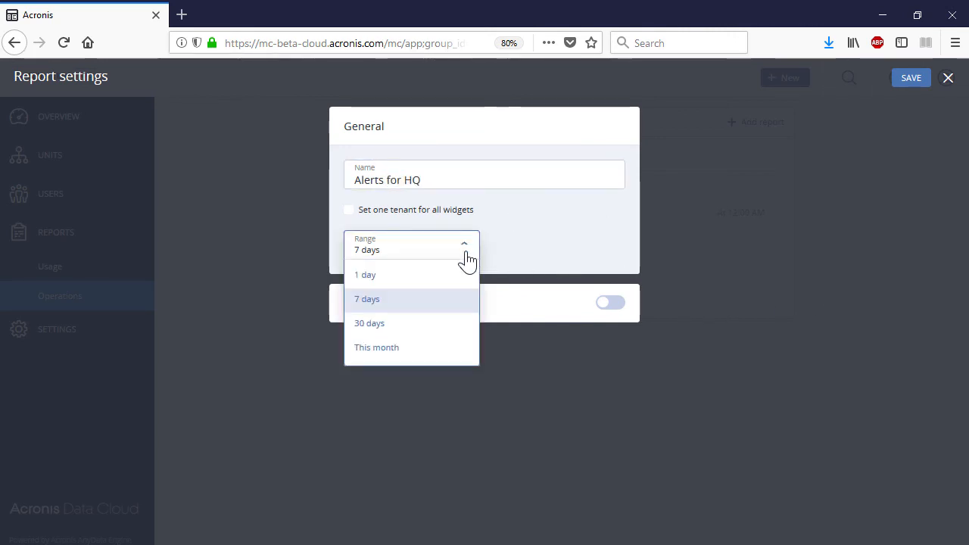
left_click(429, 330)
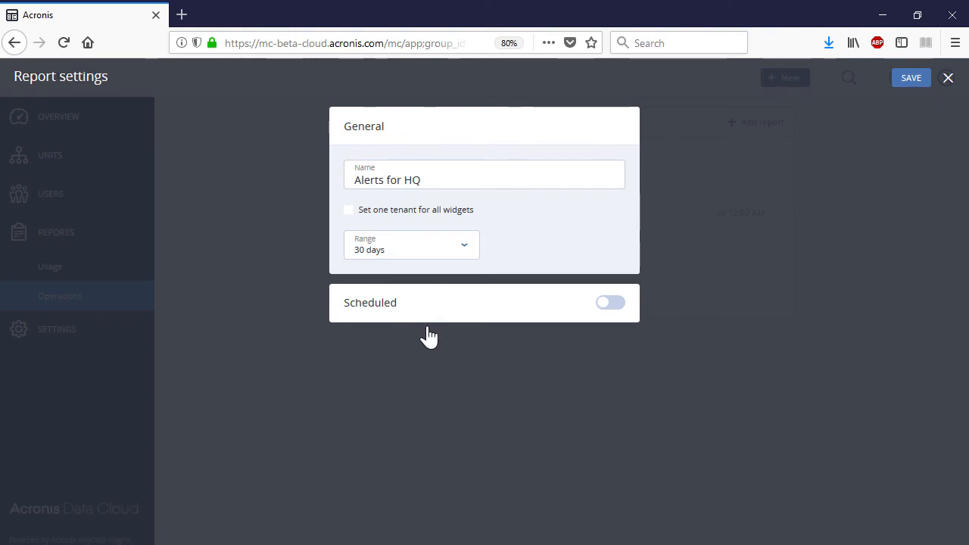
left_click(610, 304)
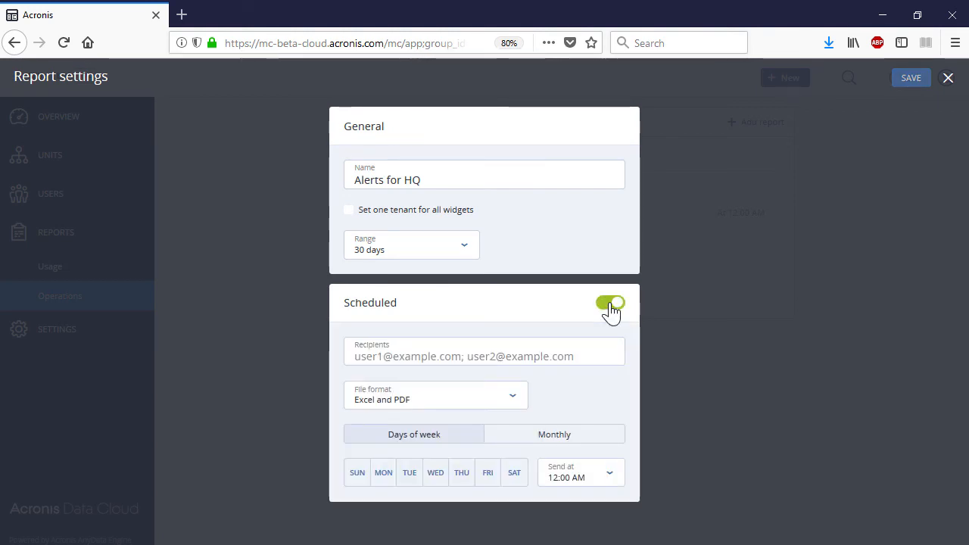
left_click(515, 355)
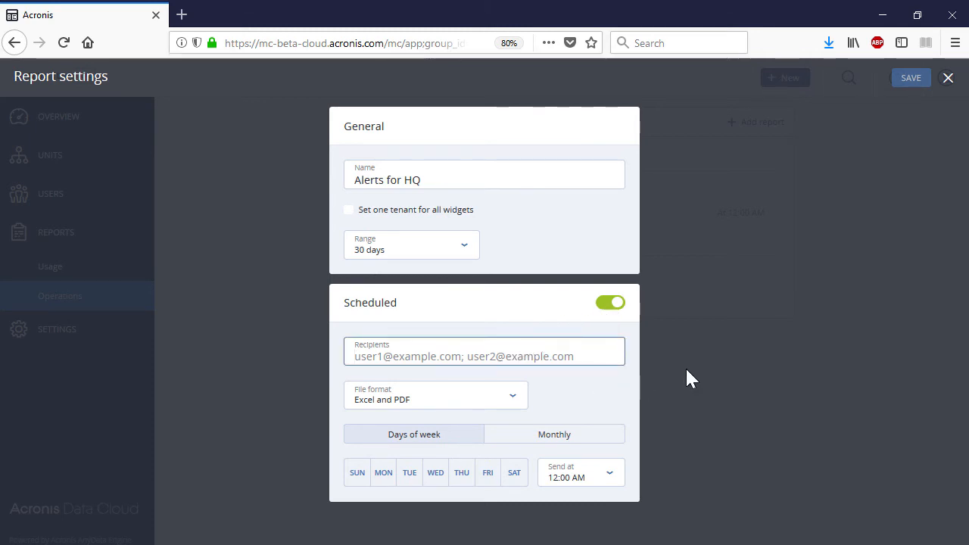
key("ctrl+v")
type("...")
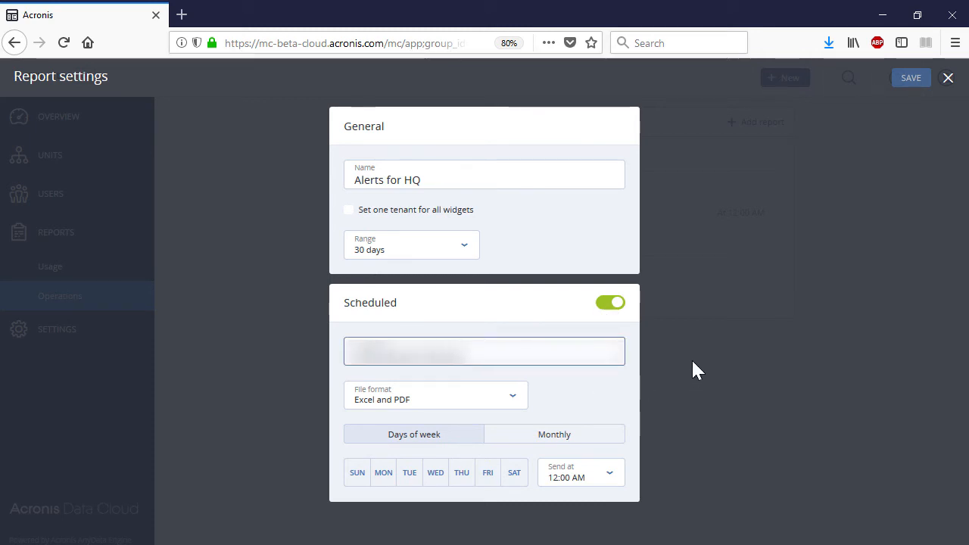
left_click(911, 81)
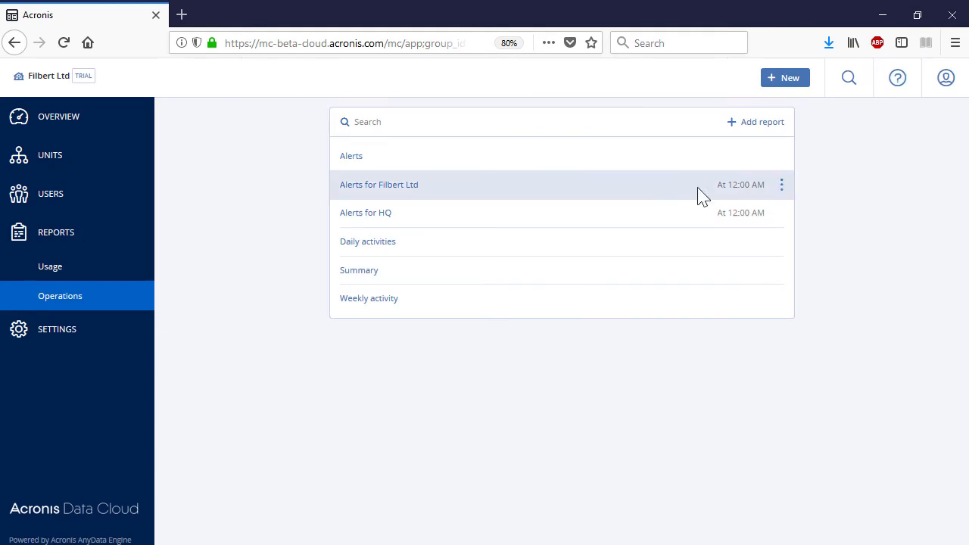
left_click(368, 279)
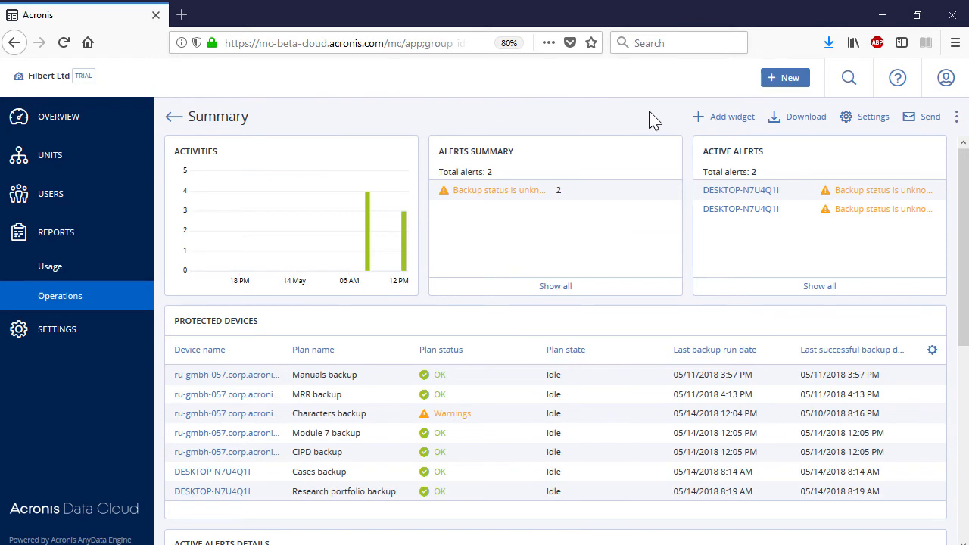
Step: Move the Alerts Summary widget to the first slot and append 'FOR FILBERT LTD' to its name
left_click_drag(623, 147, 353, 144)
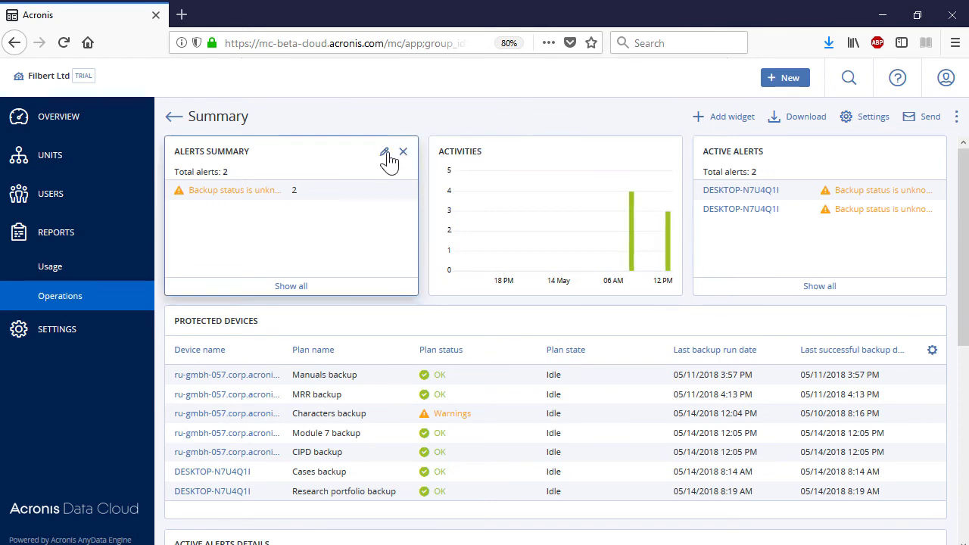
left_click(386, 153)
left_click(882, 117)
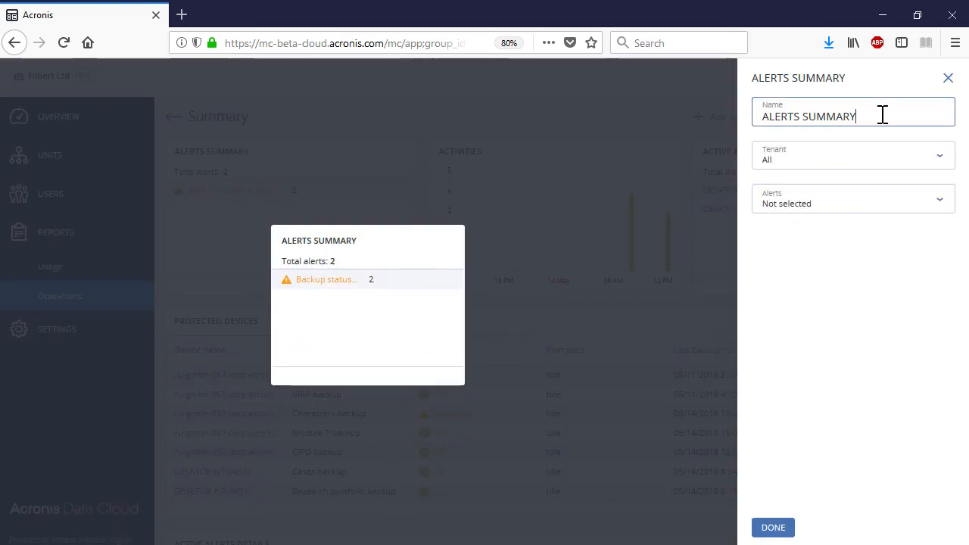
type("FOR FILBERT LTD")
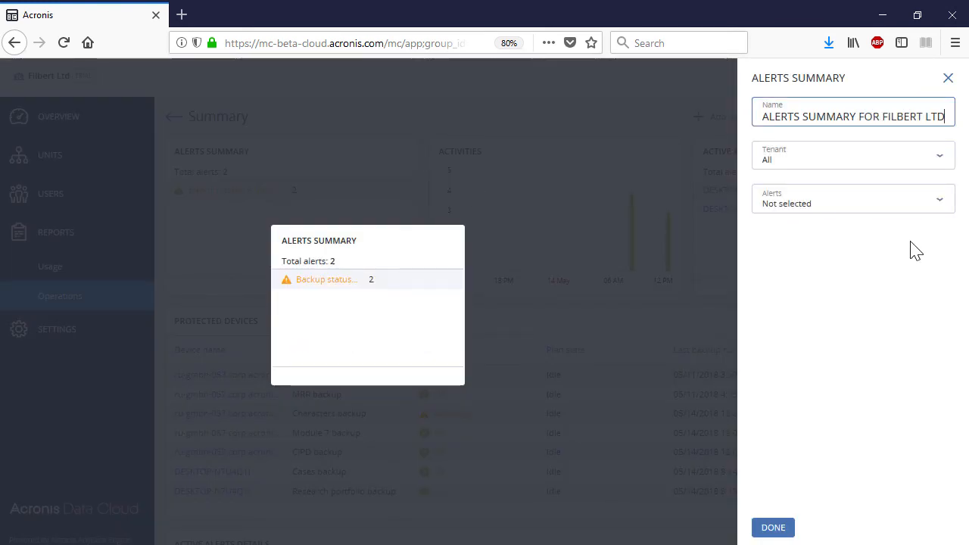
left_click(808, 202)
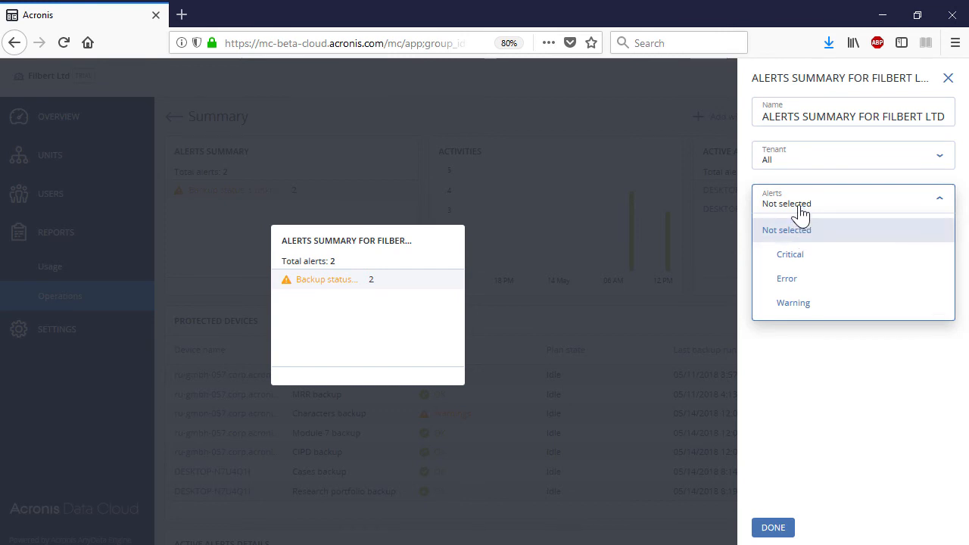
left_click(797, 212)
left_click(783, 528)
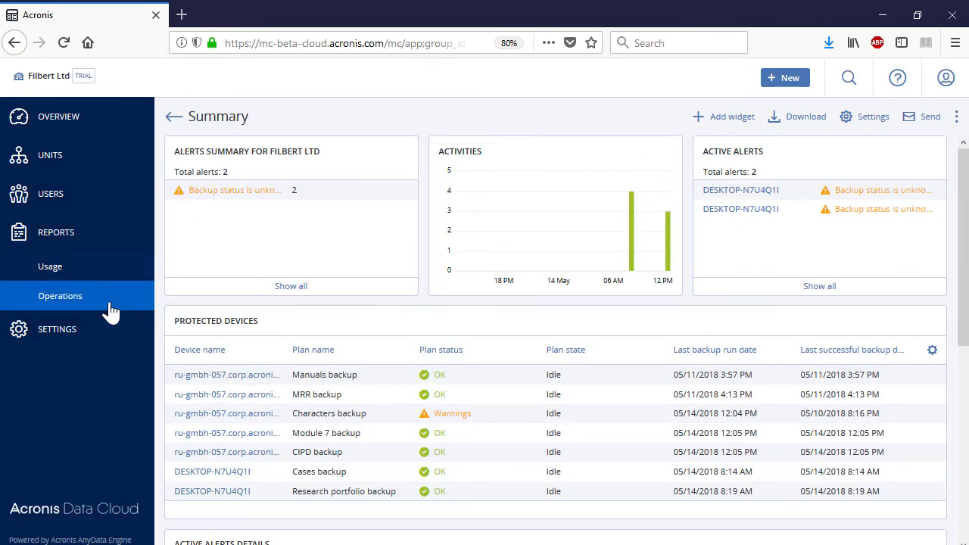
Step: Enable logon control under Settings > Security, then return to the Filbert Ltd usage overview
left_click(98, 330)
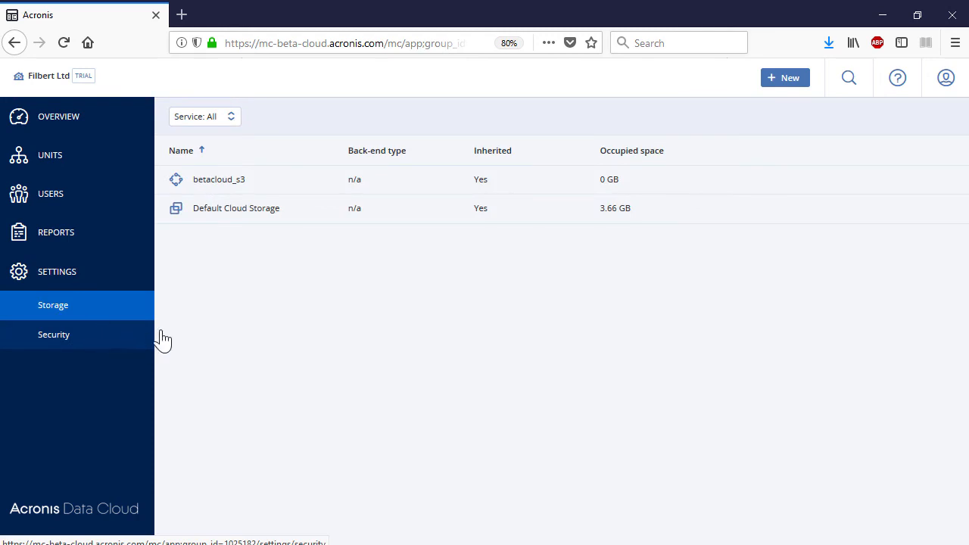
left_click(124, 343)
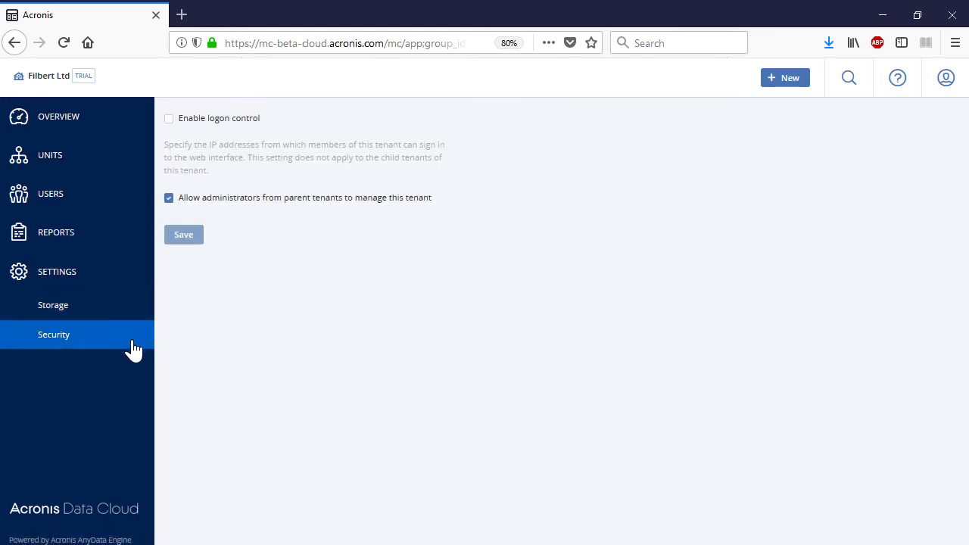
left_click(169, 118)
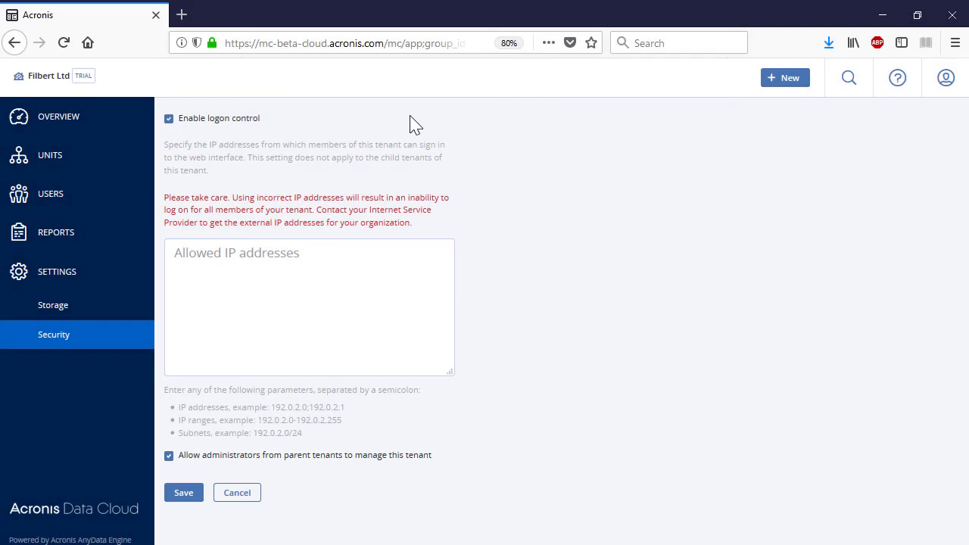
left_click(128, 119)
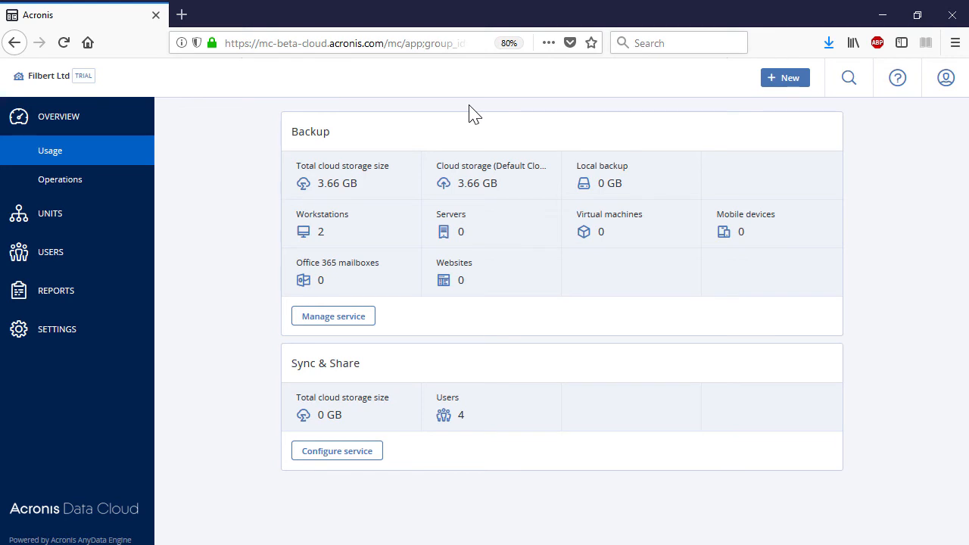
Step: Browse the backup console's Backups, Activities, Alerts, Settings and Devices, then launch Sync & Share in a new tab
left_click(365, 320)
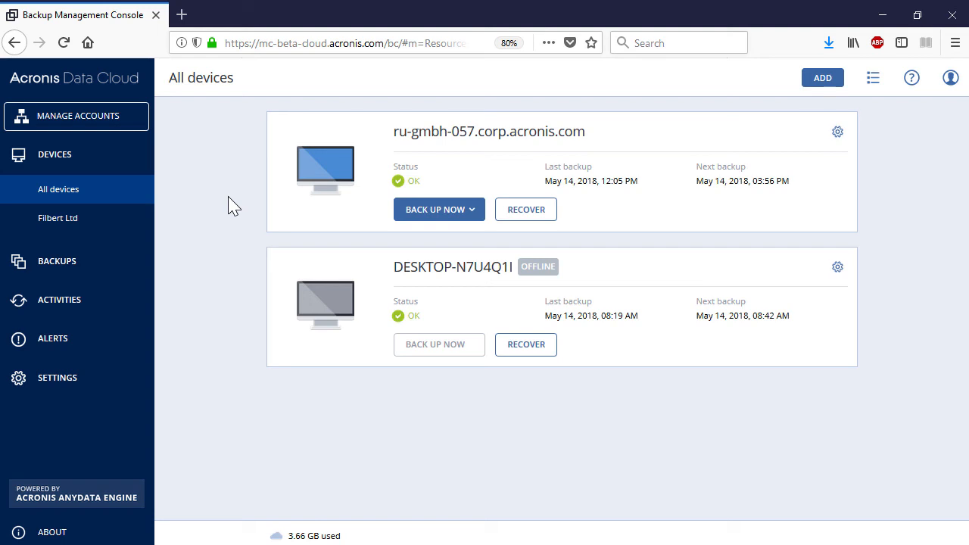
left_click(115, 260)
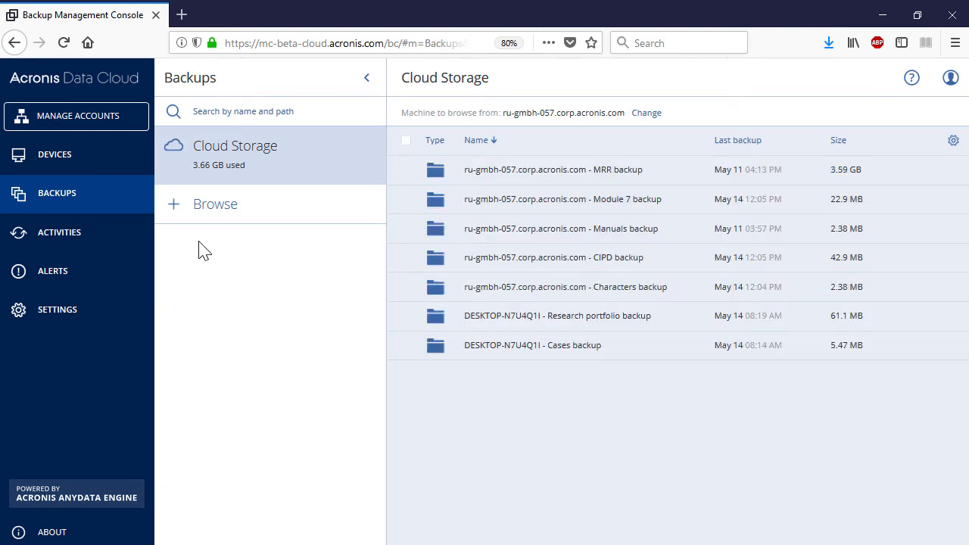
left_click(118, 239)
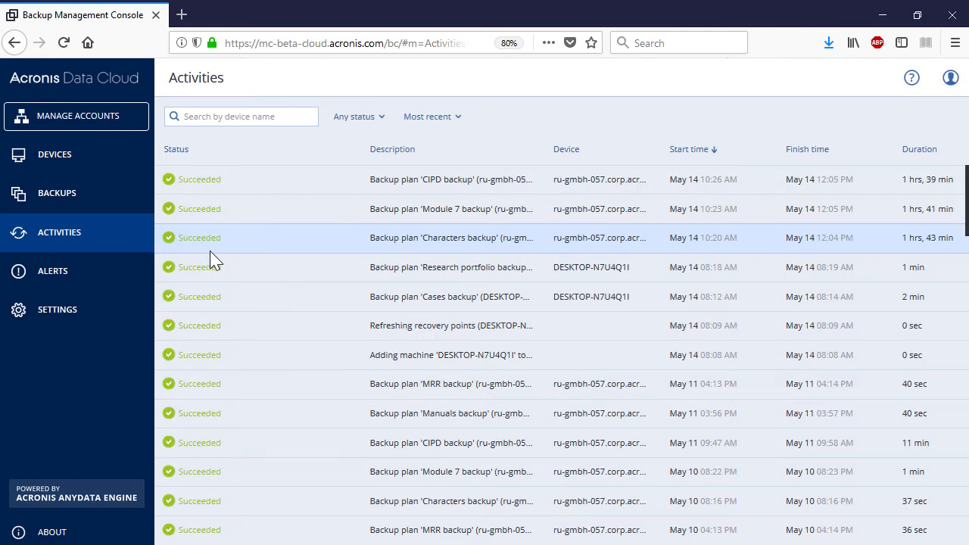
left_click(114, 281)
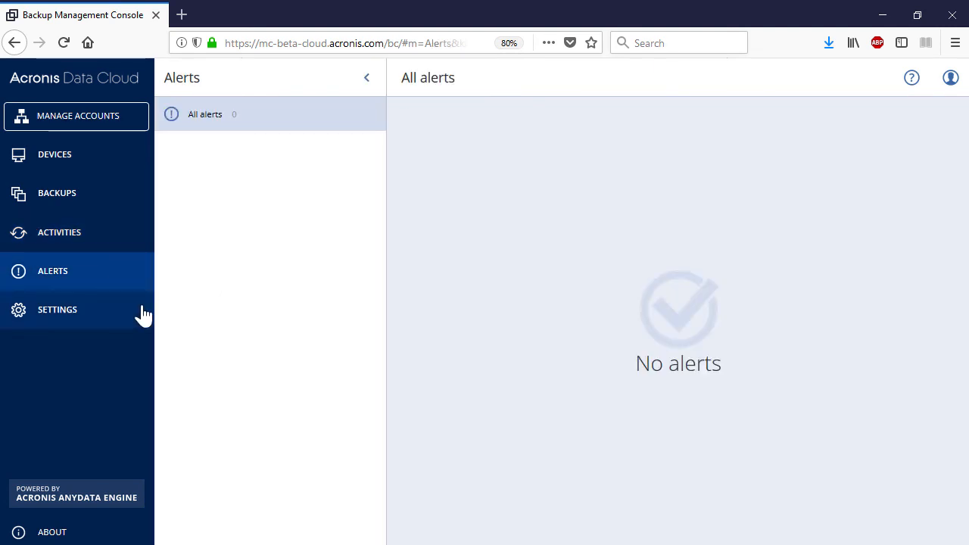
left_click(128, 312)
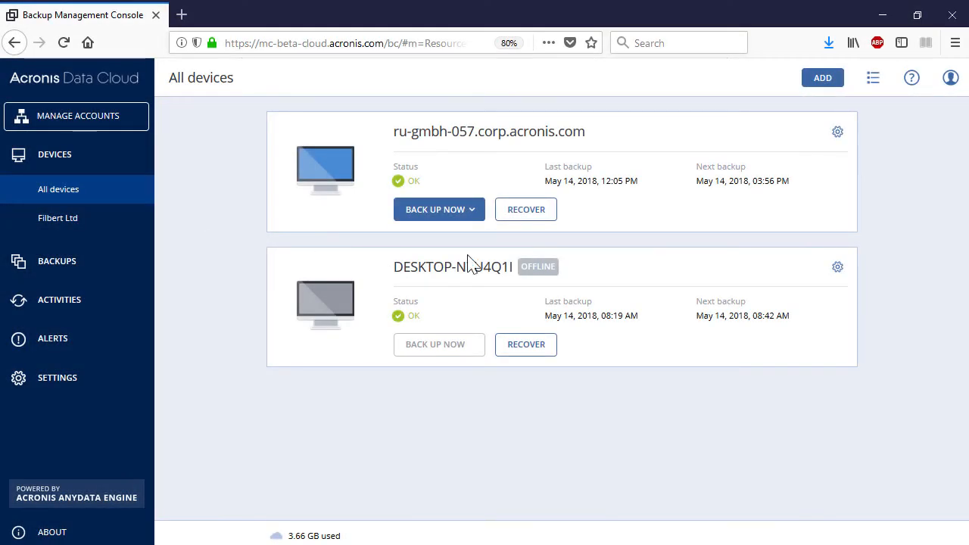
left_click(837, 135)
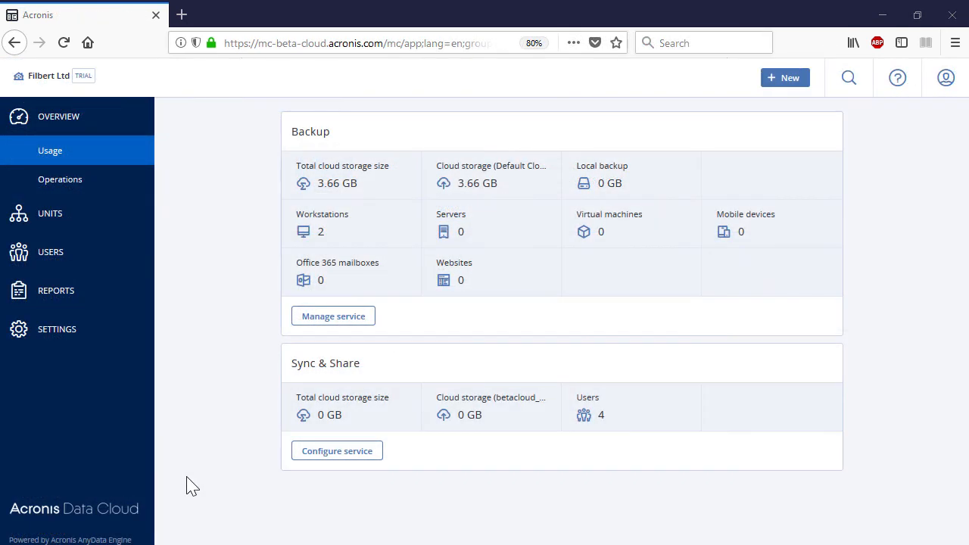
left_click(347, 454)
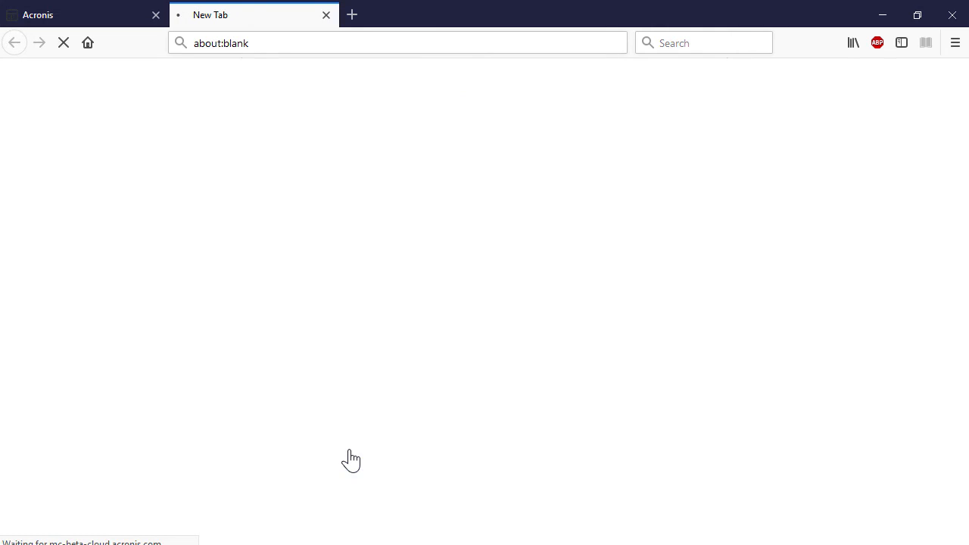